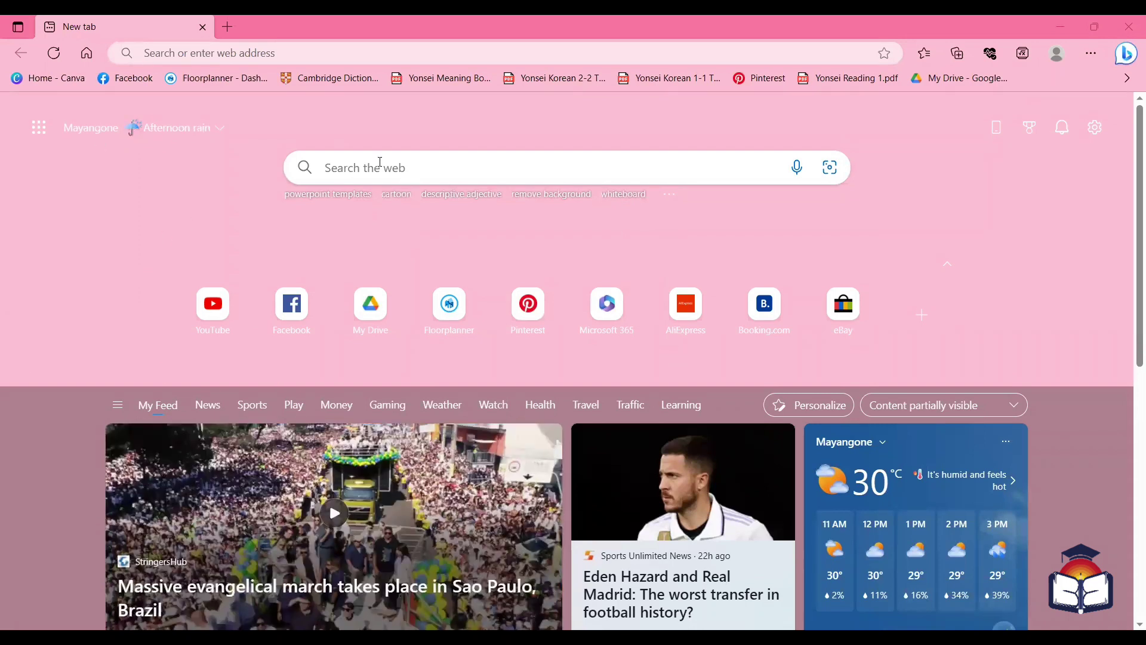
Search Bing for 'powerpoint templates' and scroll through the results, returning to the top.
left_click(907, 201)
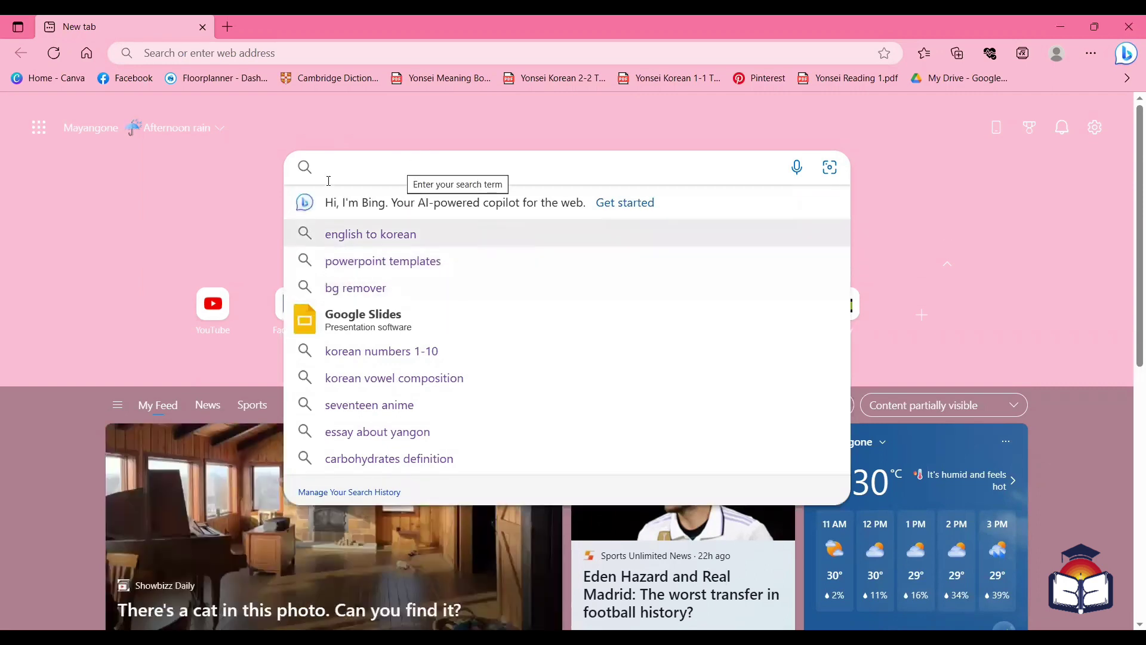
left_click(379, 261)
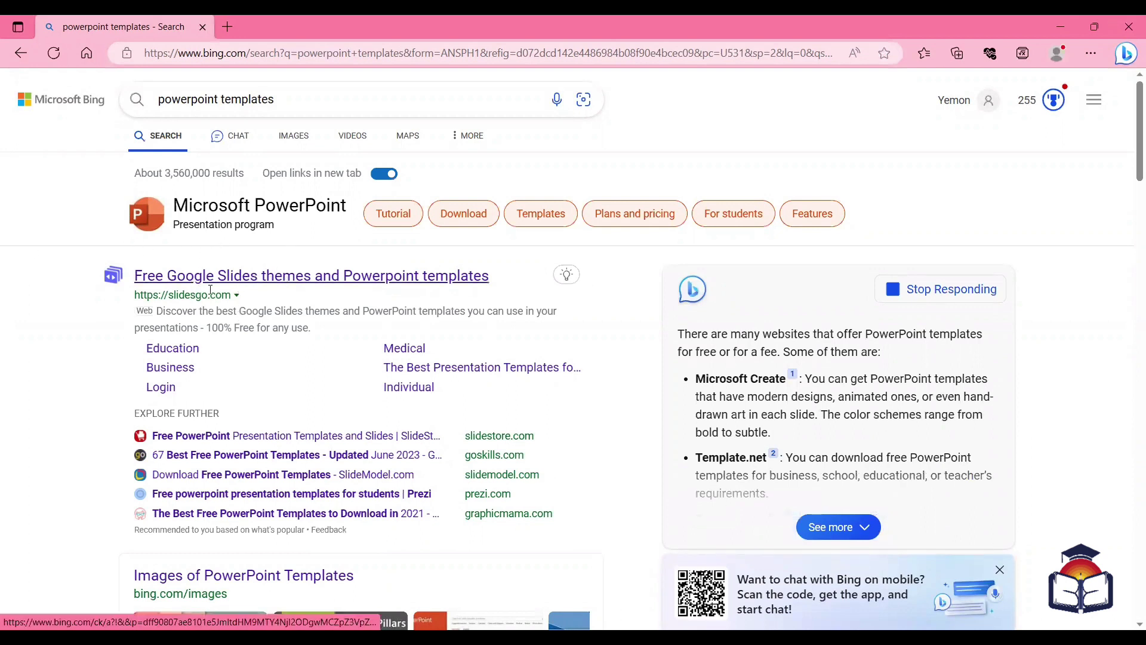
scroll(295, 299, "down", 5)
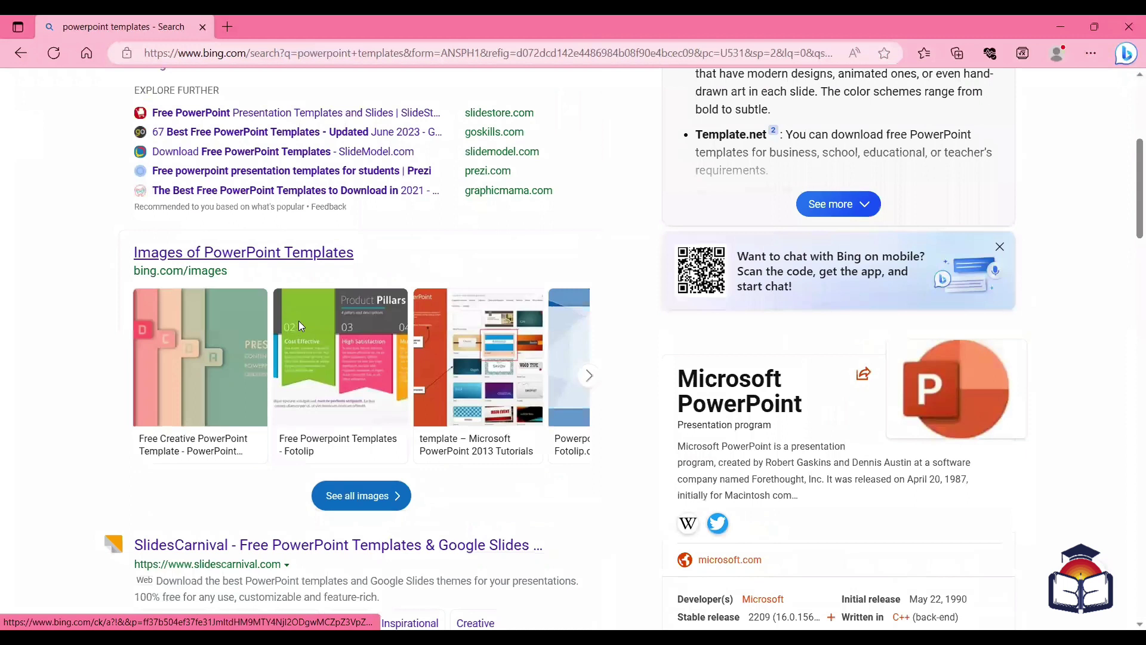
scroll(299, 321, "down", 3)
scroll(300, 322, "down", 5)
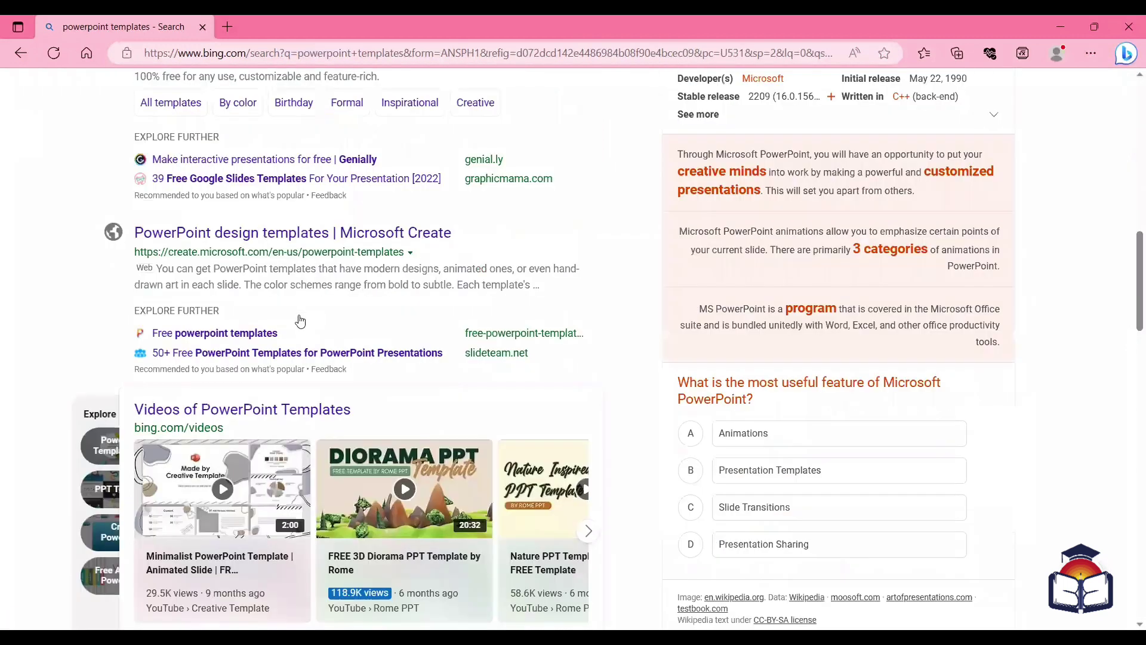
scroll(300, 321, "down", 4)
scroll(304, 324, "down", 5)
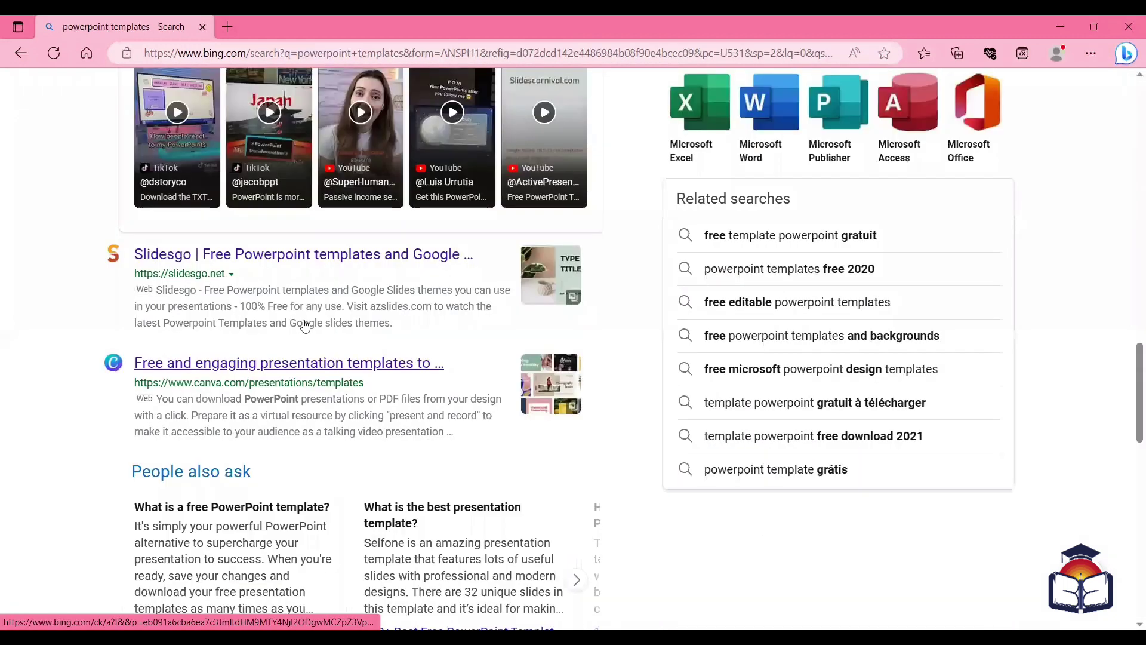
scroll(305, 311, "up", 10)
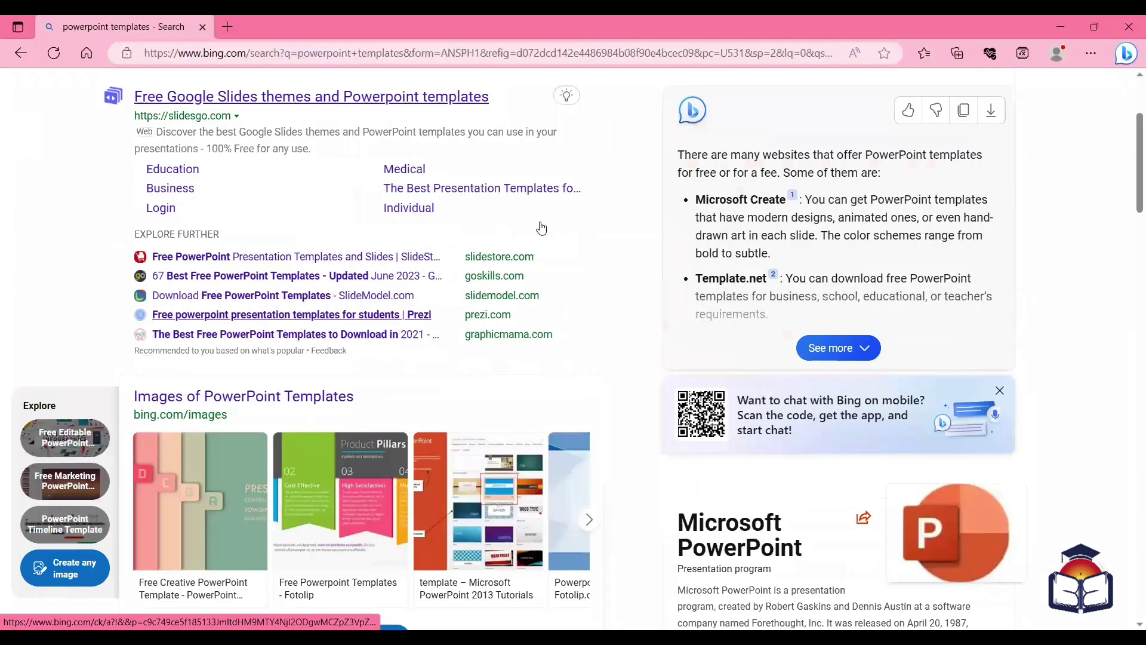
scroll(537, 227, "up", 3)
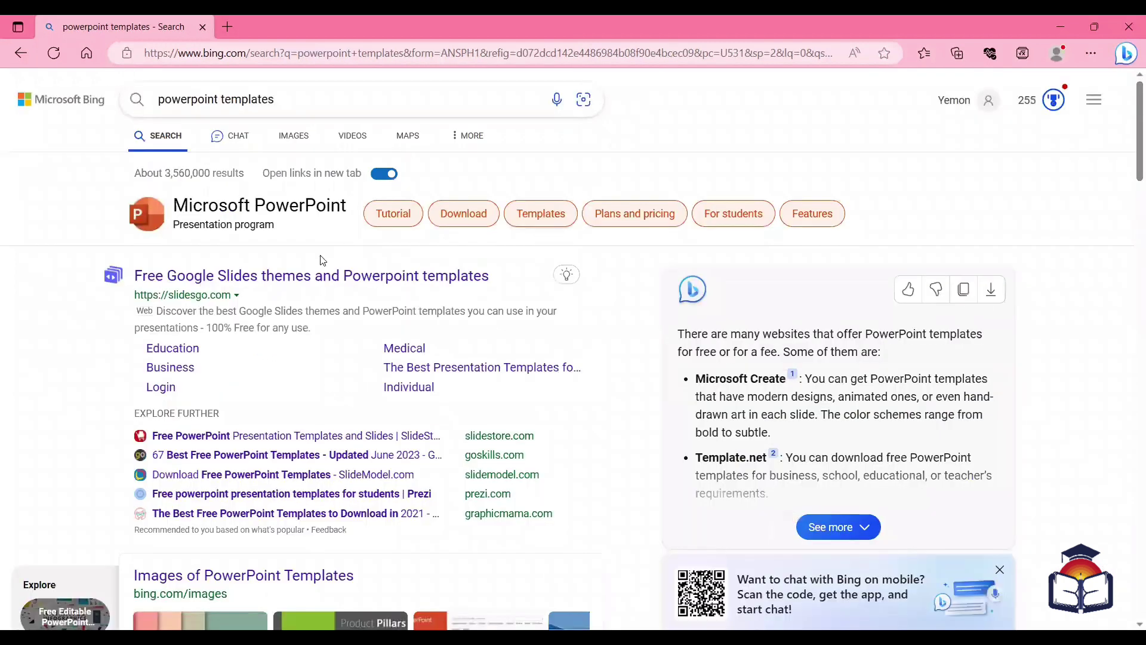
Open slidesgo.com from the Bing results in a new tab.
left_click(438, 282)
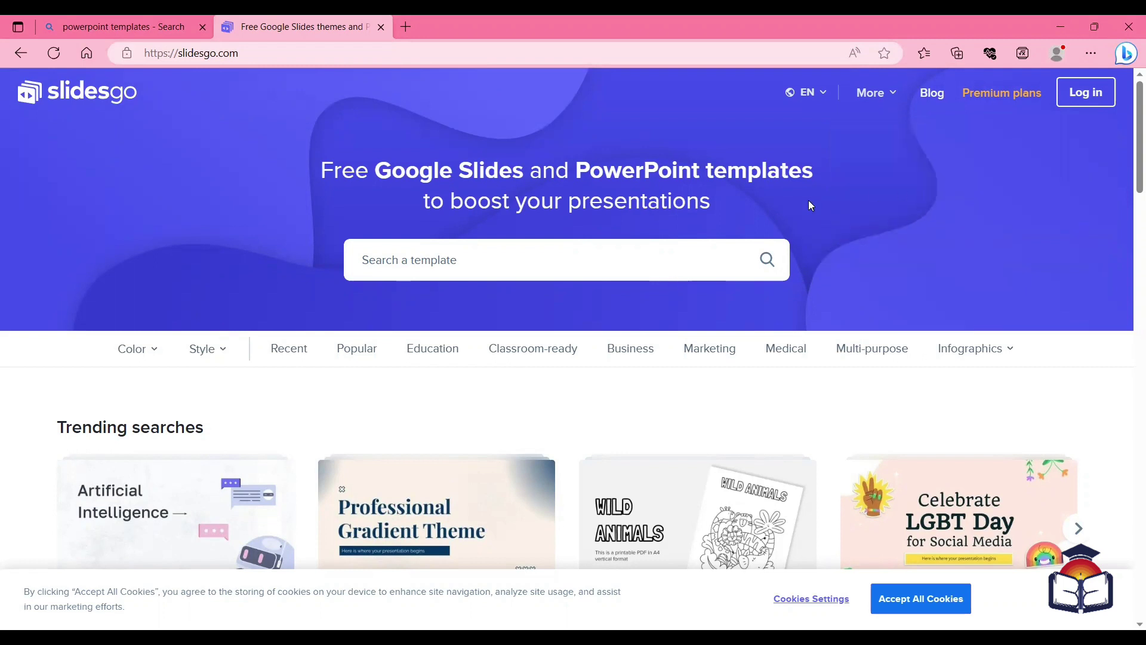
scroll(464, 260, "down", 3)
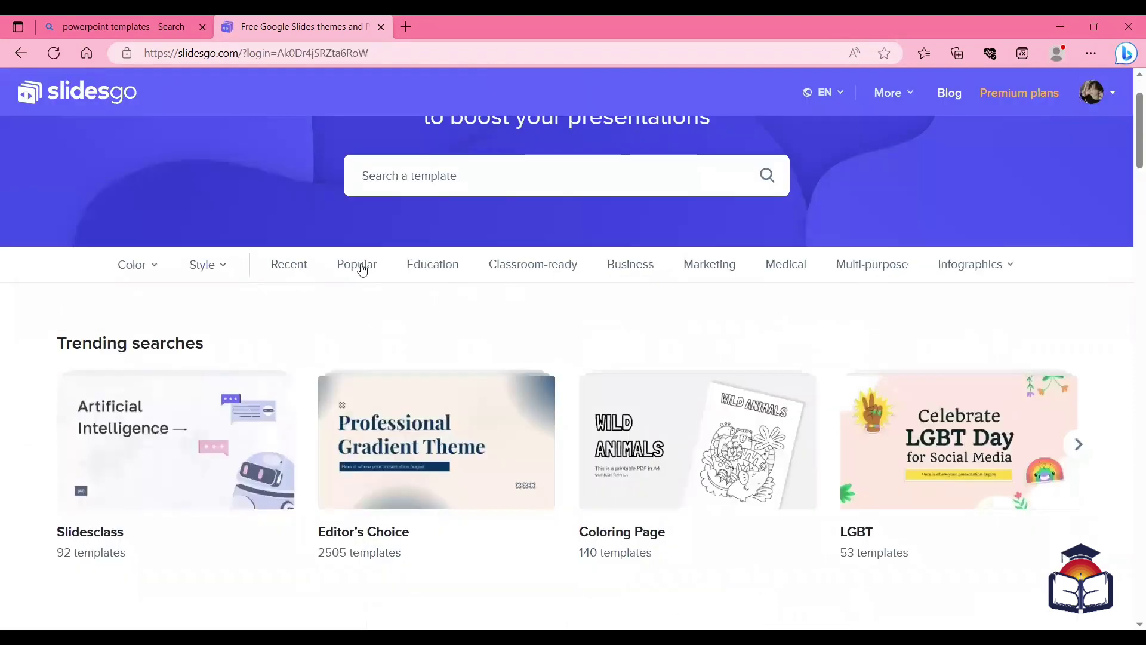
Open the Popular templates page, glance at the Business category, and come back to Popular.
left_click(390, 271)
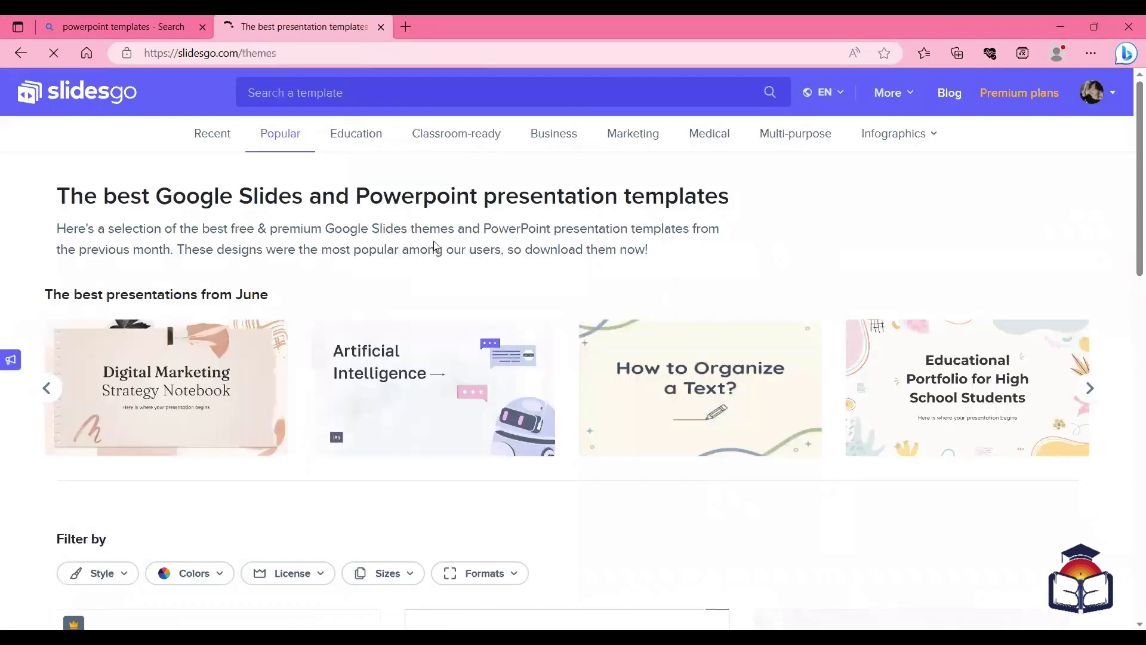
left_click(361, 145)
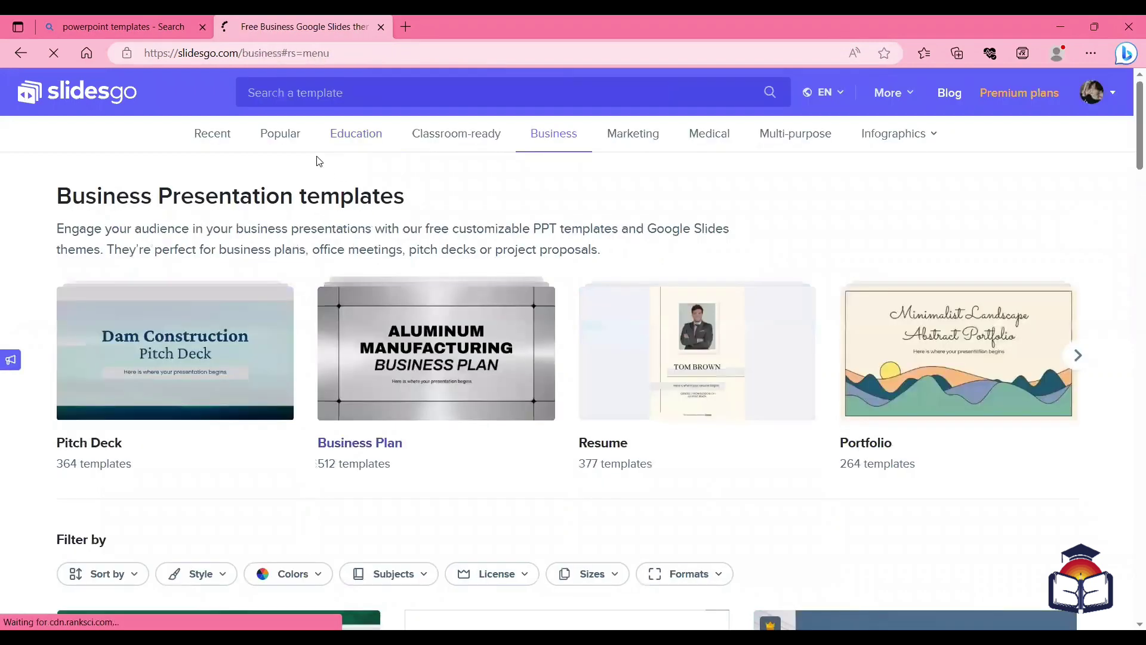
left_click(286, 148)
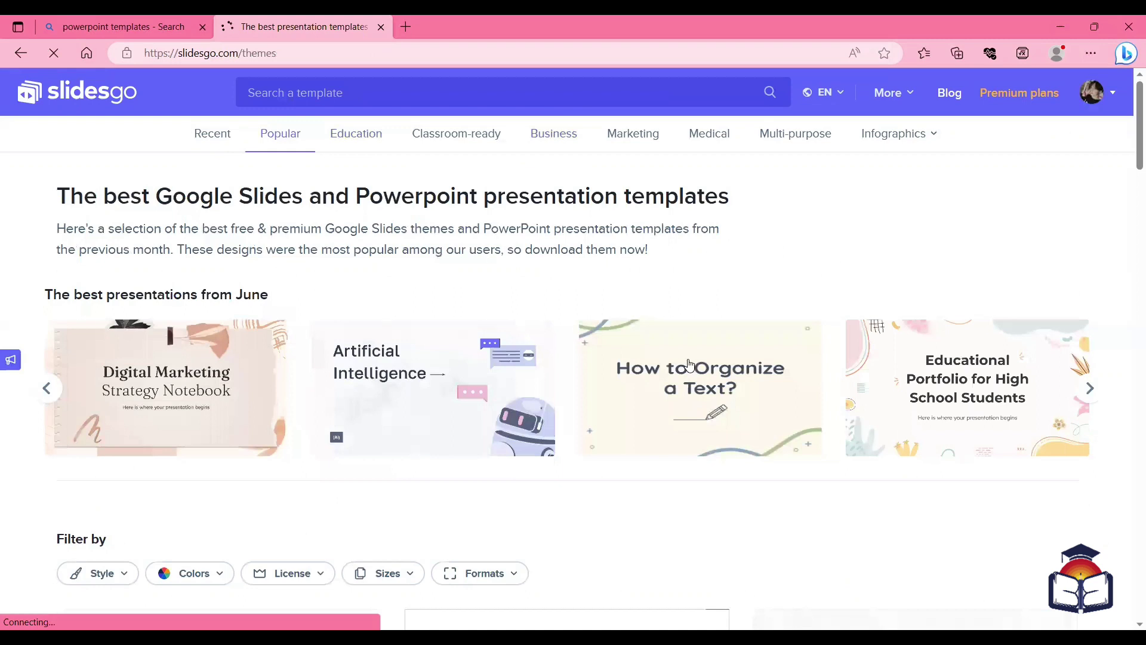
scroll(465, 360, "down", 4)
scroll(545, 412, "up", 1)
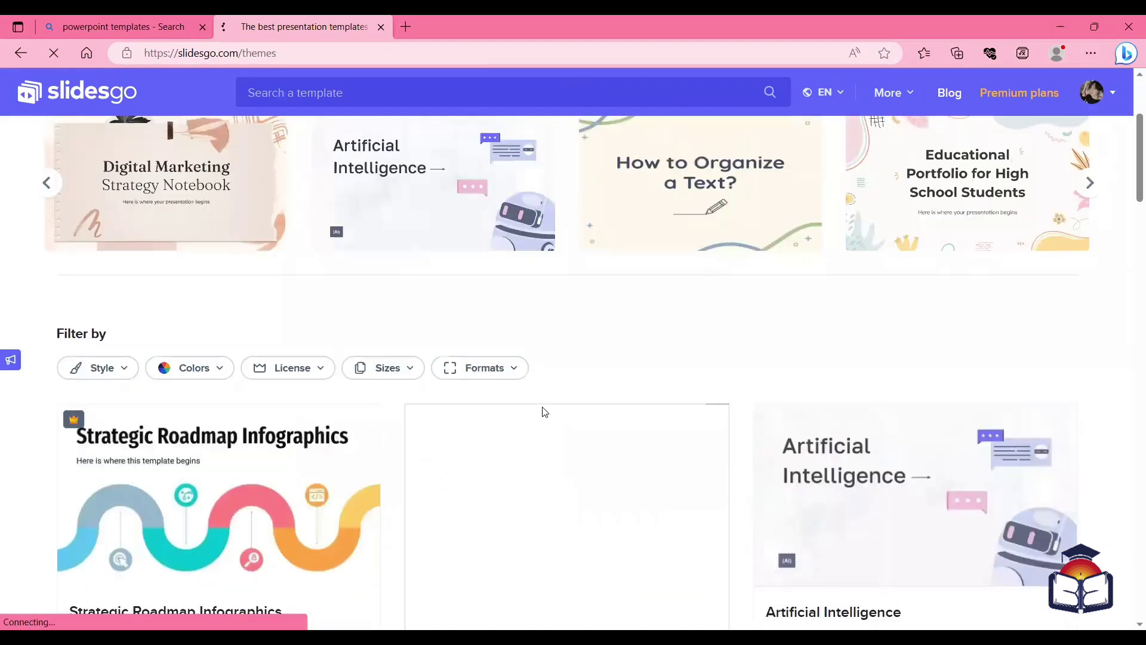
scroll(93, 366, "up", 3)
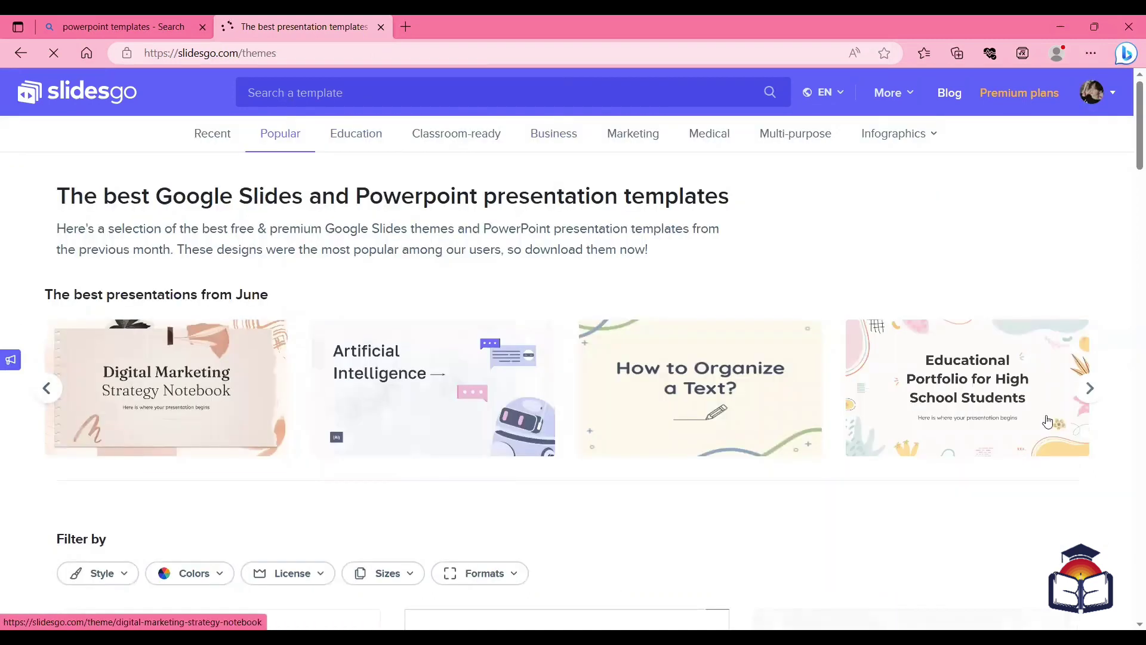
Page through the carousel of best presentation templates from June.
left_click(1091, 389)
left_click(1090, 389)
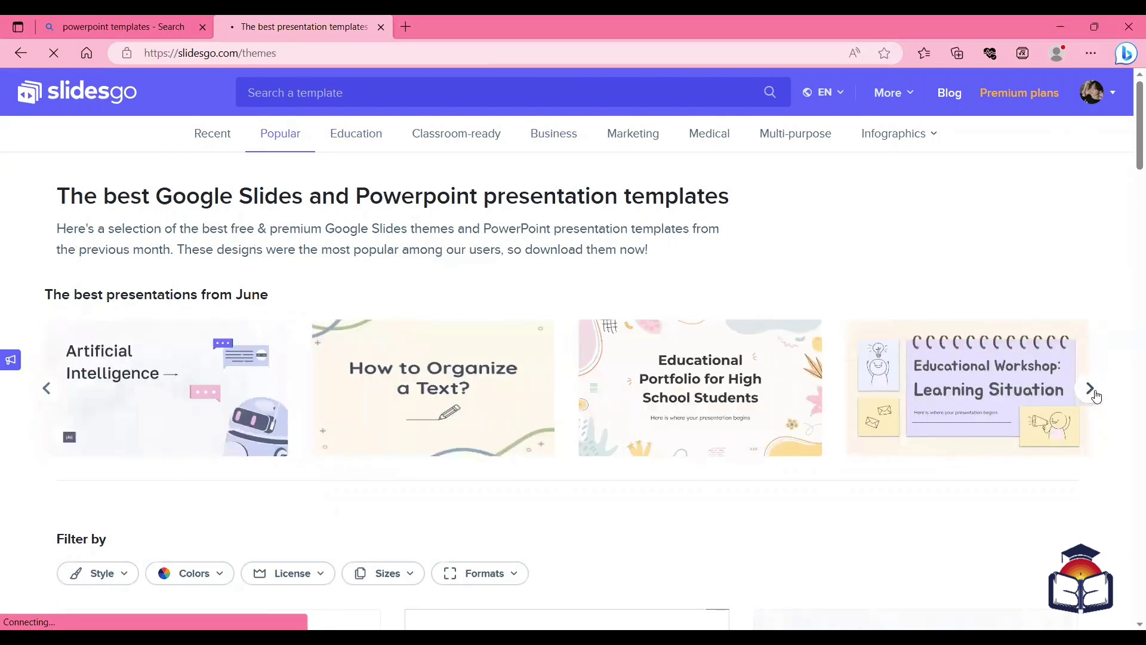
left_click(1096, 392)
left_click(1095, 393)
left_click(1096, 392)
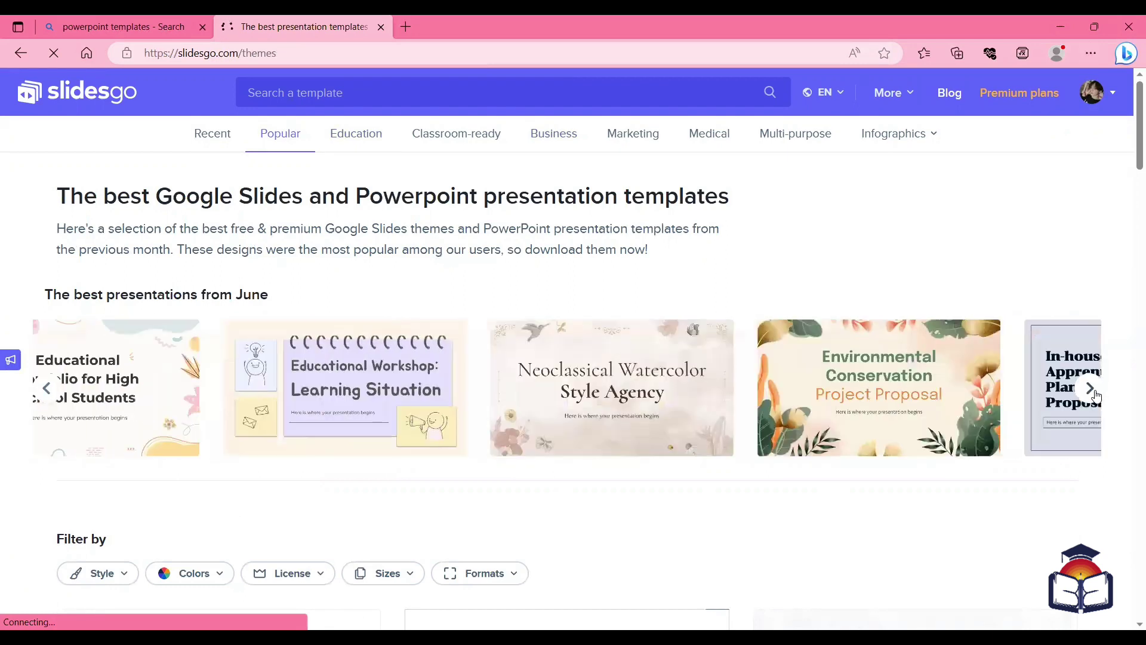
left_click(1096, 394)
left_click(1095, 394)
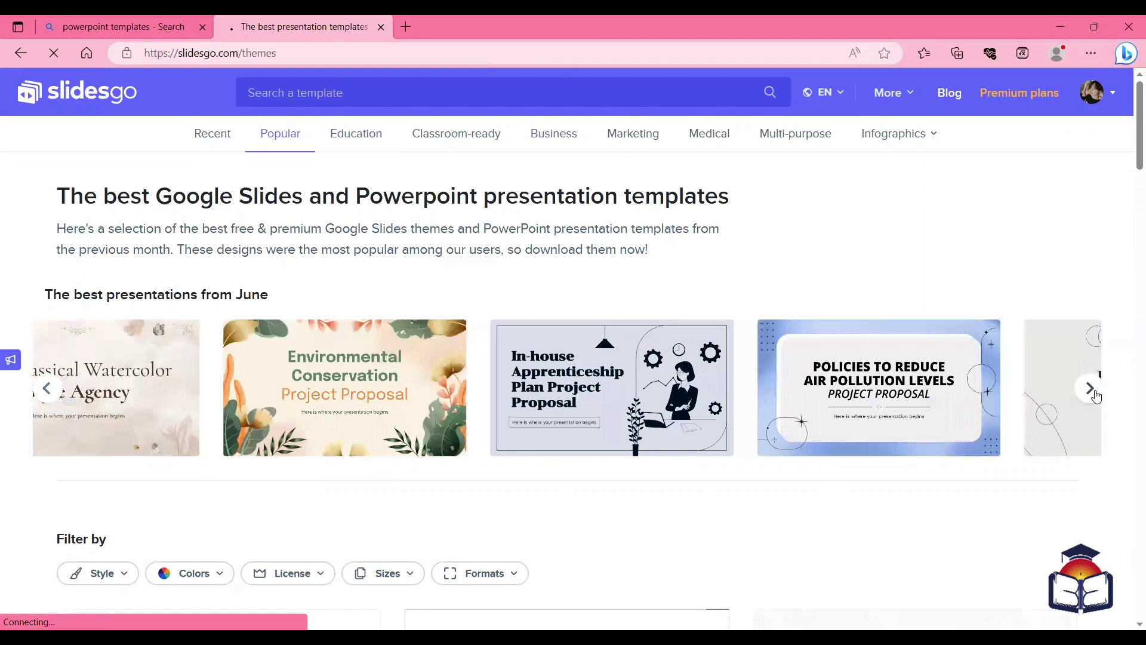
left_click(1092, 389)
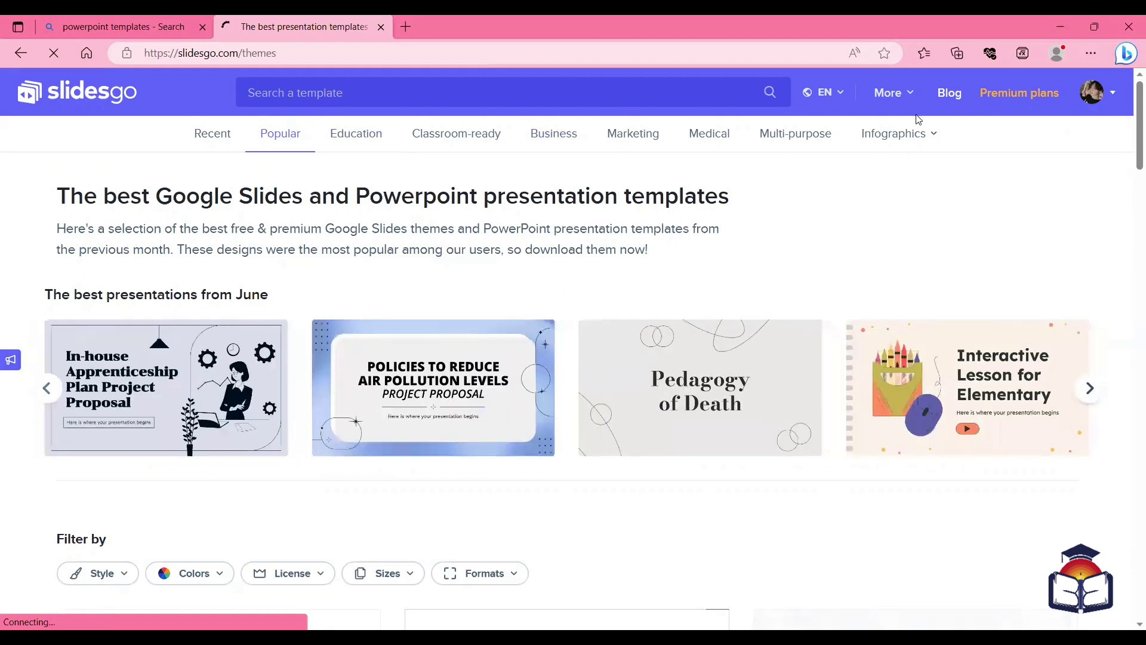
left_click(504, 85)
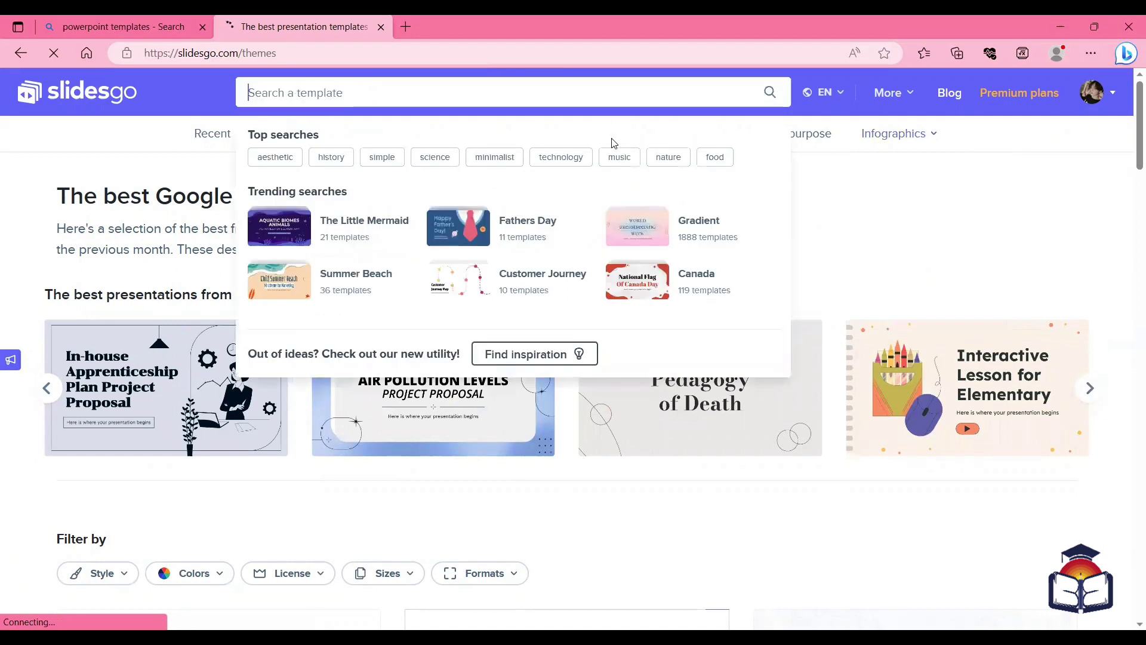
Search Slidesgo for music templates and scroll down the results.
left_click(623, 156)
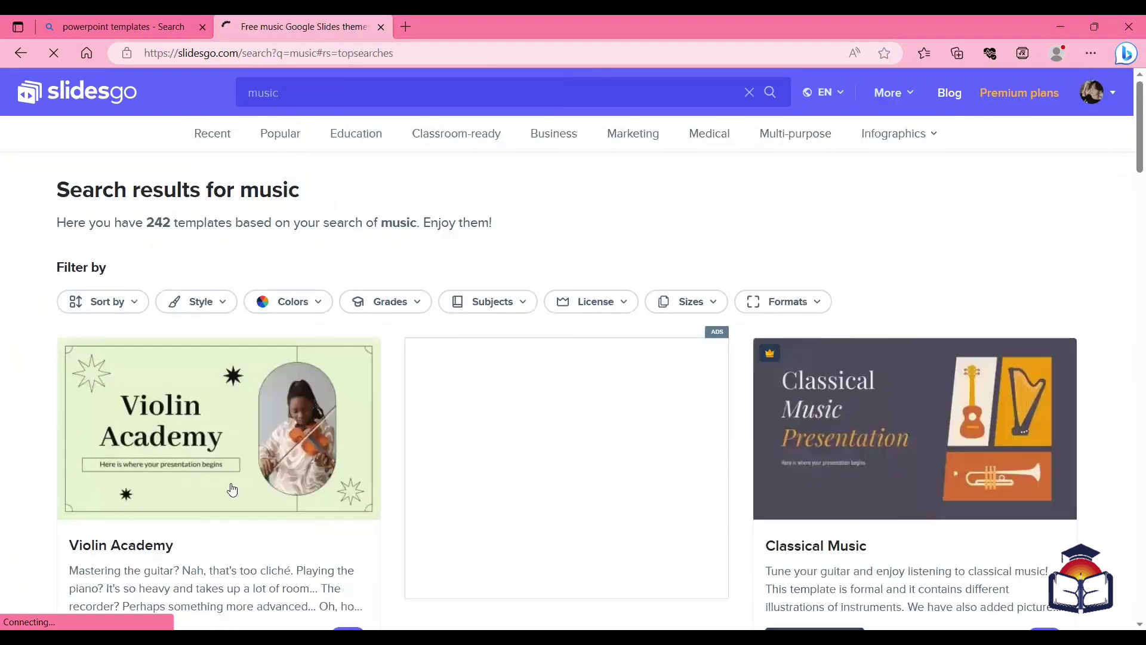
scroll(504, 379, "down", 3)
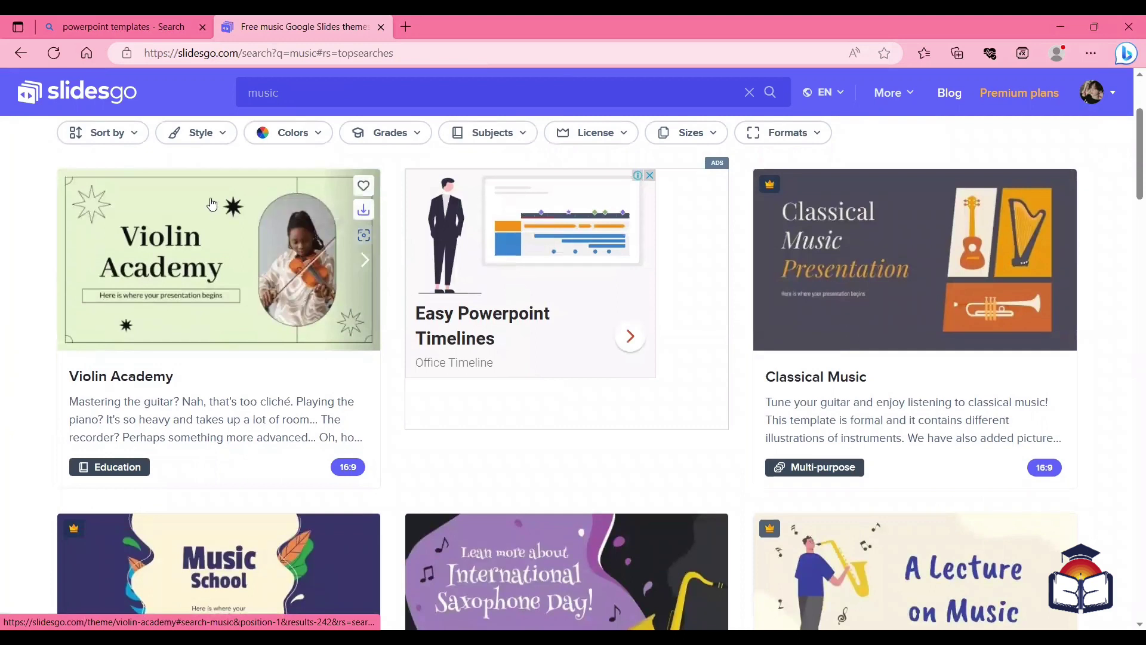
mouse_move(914, 428)
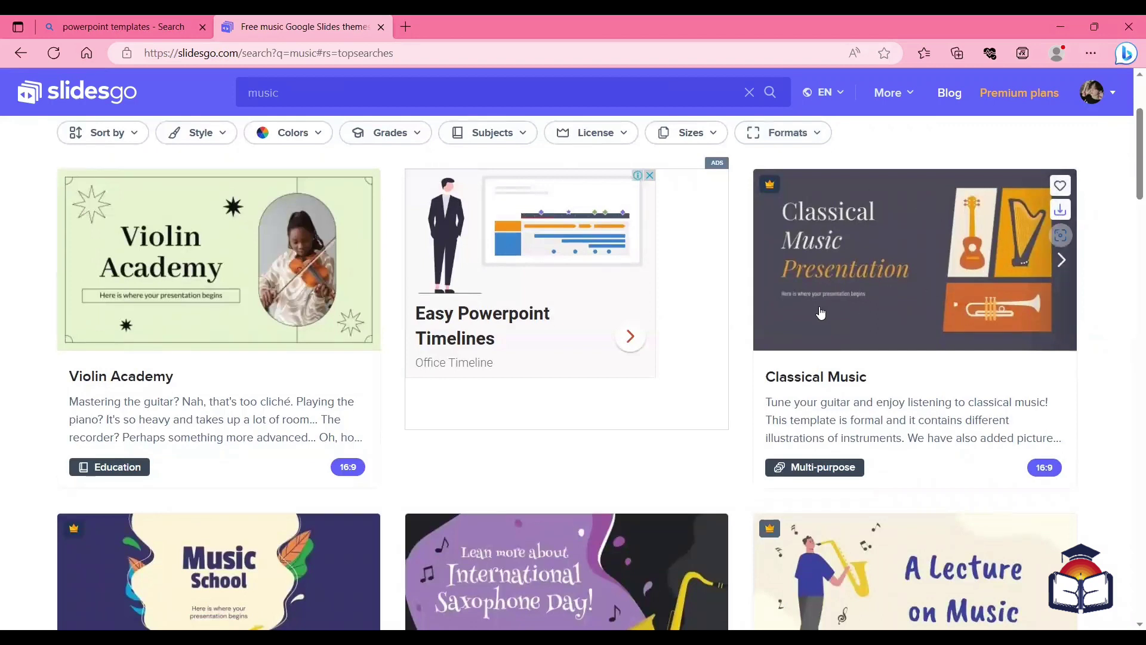
scroll(356, 376, "down", 5)
scroll(360, 375, "down", 2)
scroll(237, 385, "down", 1)
scroll(234, 379, "down", 1)
scroll(224, 358, "down", 5)
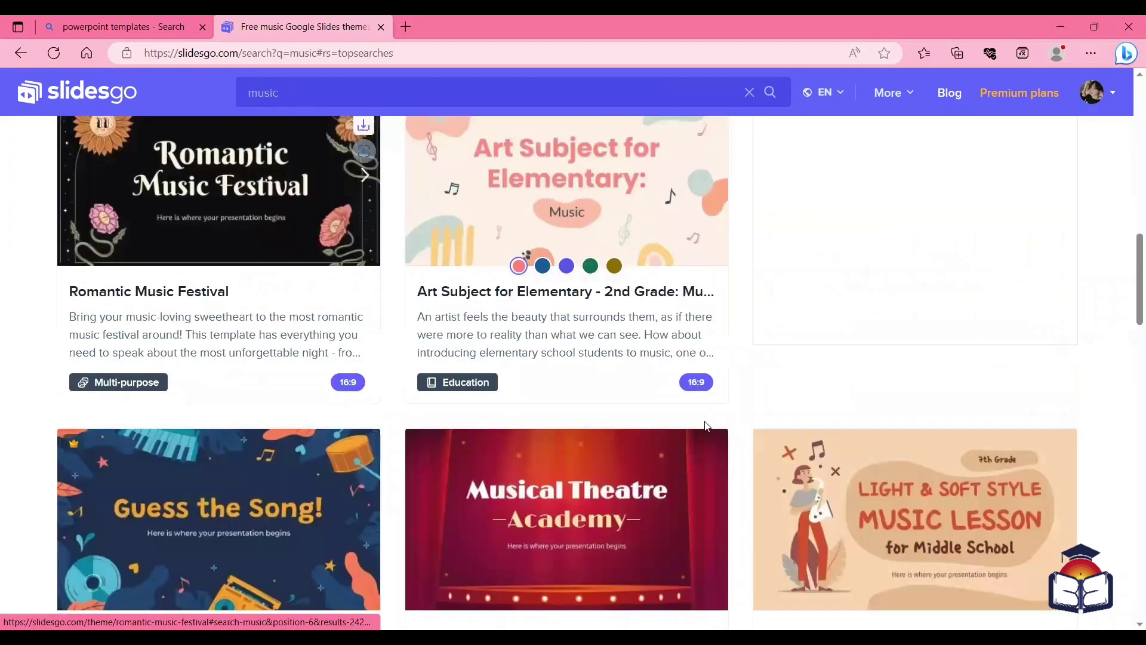
scroll(703, 421, "down", 4)
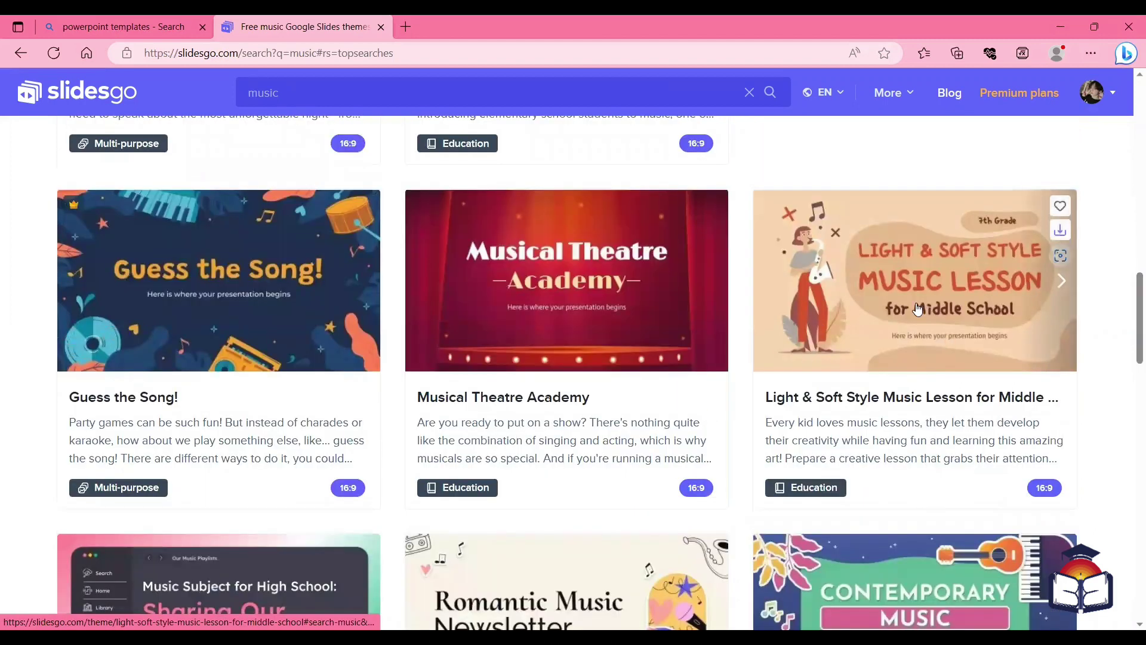
Preview the Music Lesson card's slides and open the Light & Soft Style Music Lesson template.
left_click(1061, 280)
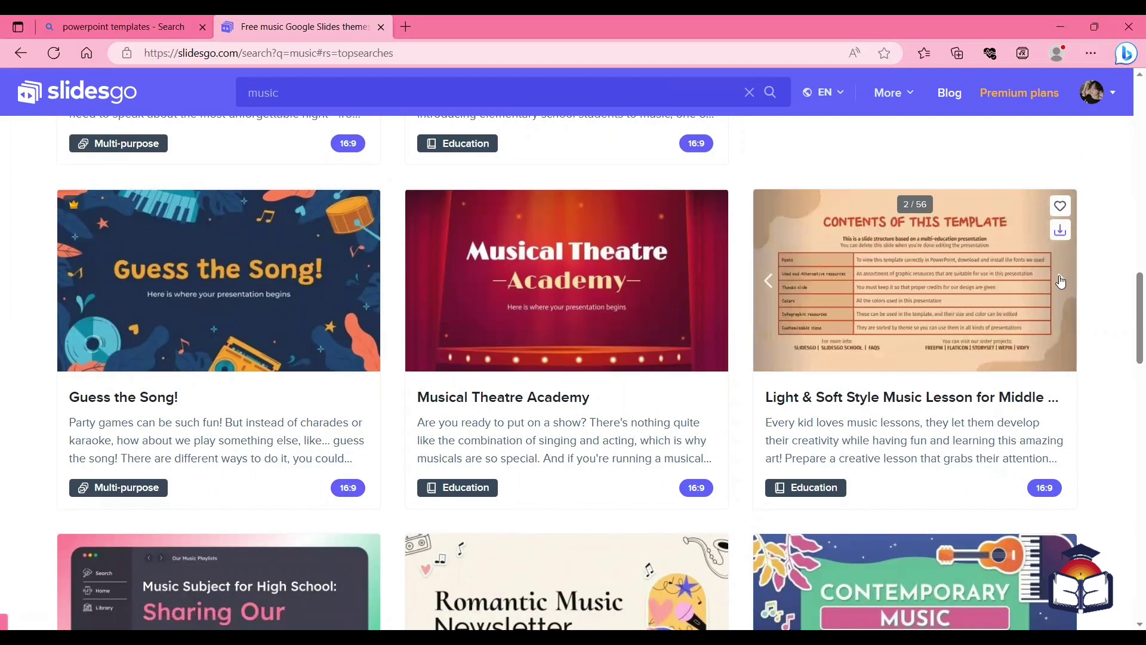
left_click(1062, 281)
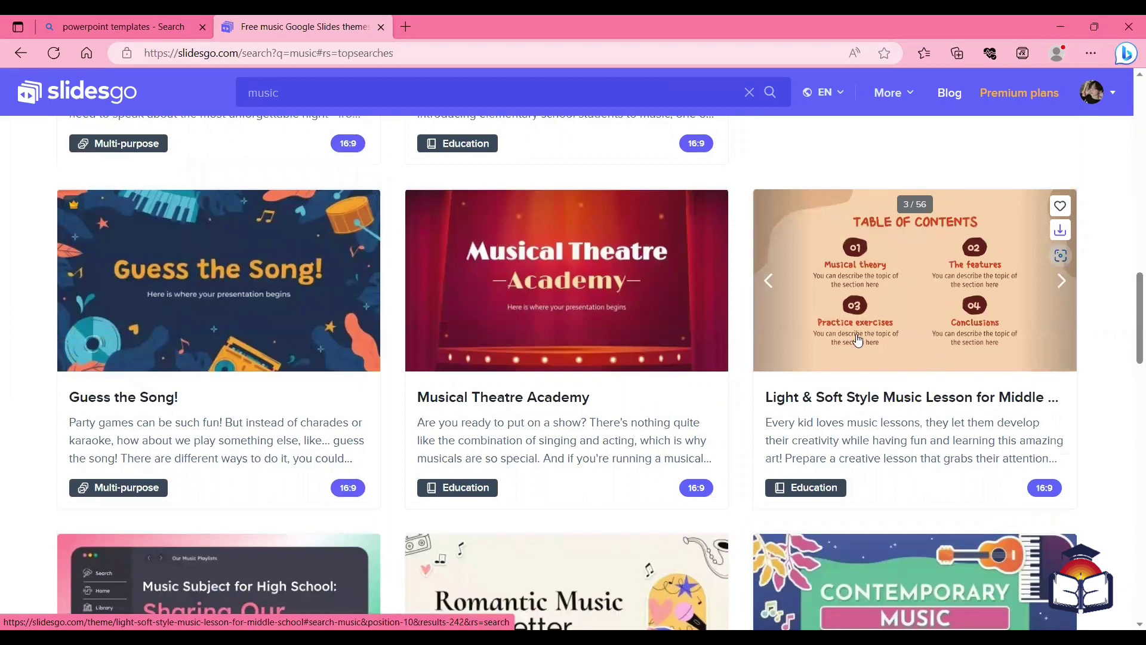
left_click(891, 312)
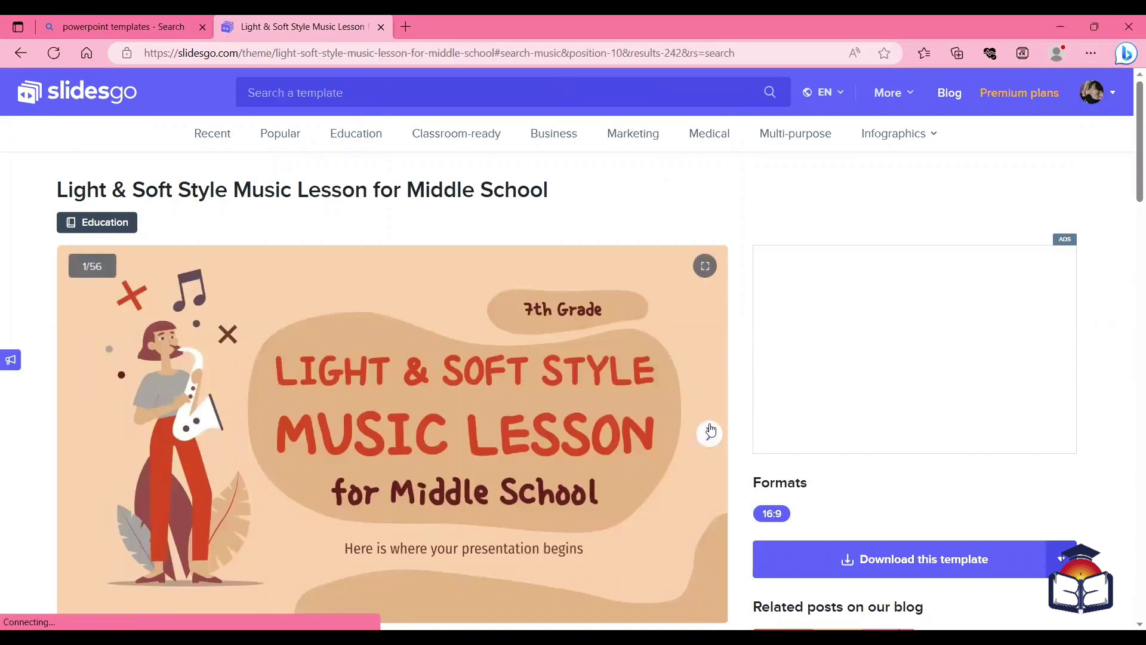
Preview the template's next two slides, then choose the Google Slides download option.
left_click(711, 429)
left_click(709, 431)
scroll(671, 414, "down", 1)
mouse_move(392, 434)
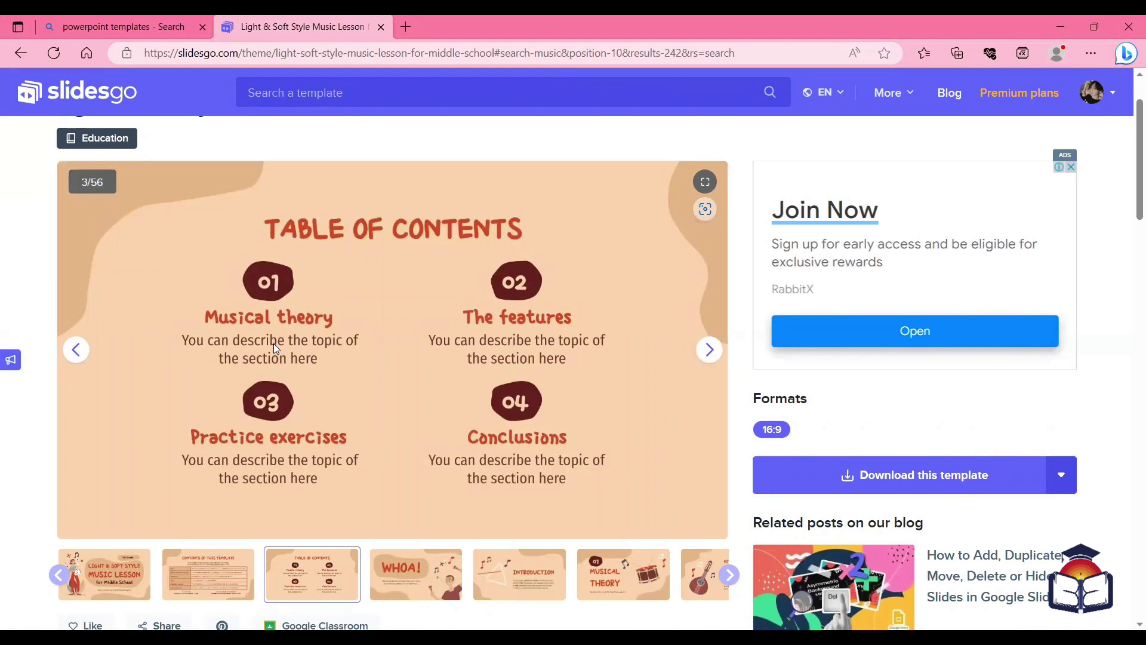
left_click(1066, 475)
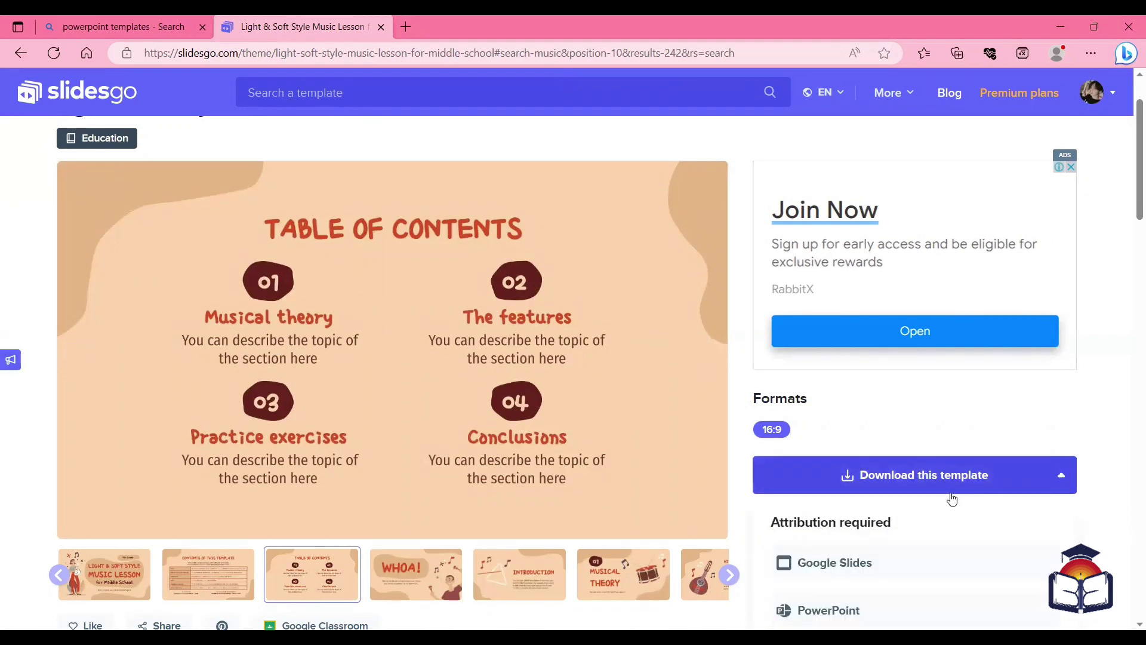
scroll(951, 498, "down", 1)
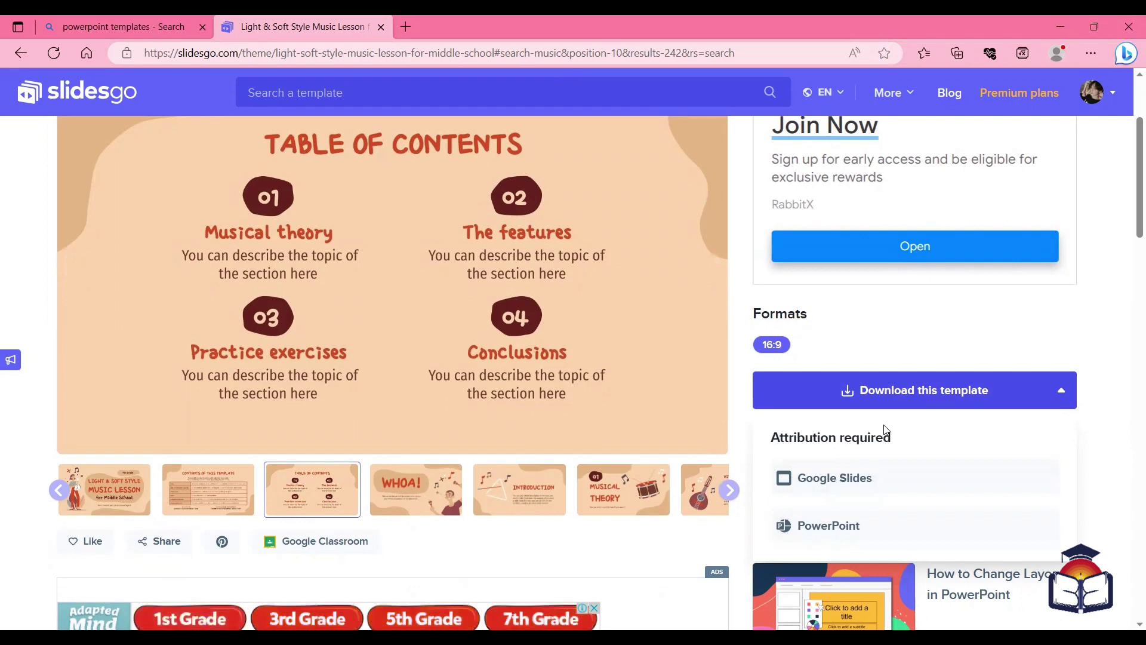
left_click(927, 485)
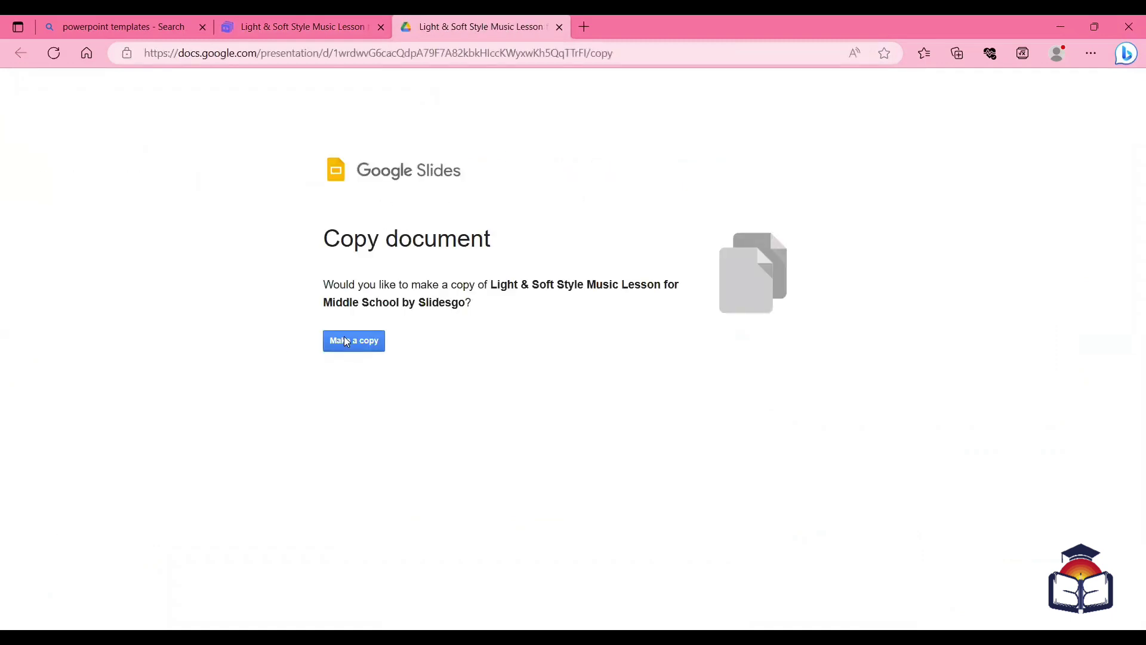
Make a copy of the Music Lesson template in Google Slides and check its contents slide.
left_click(357, 341)
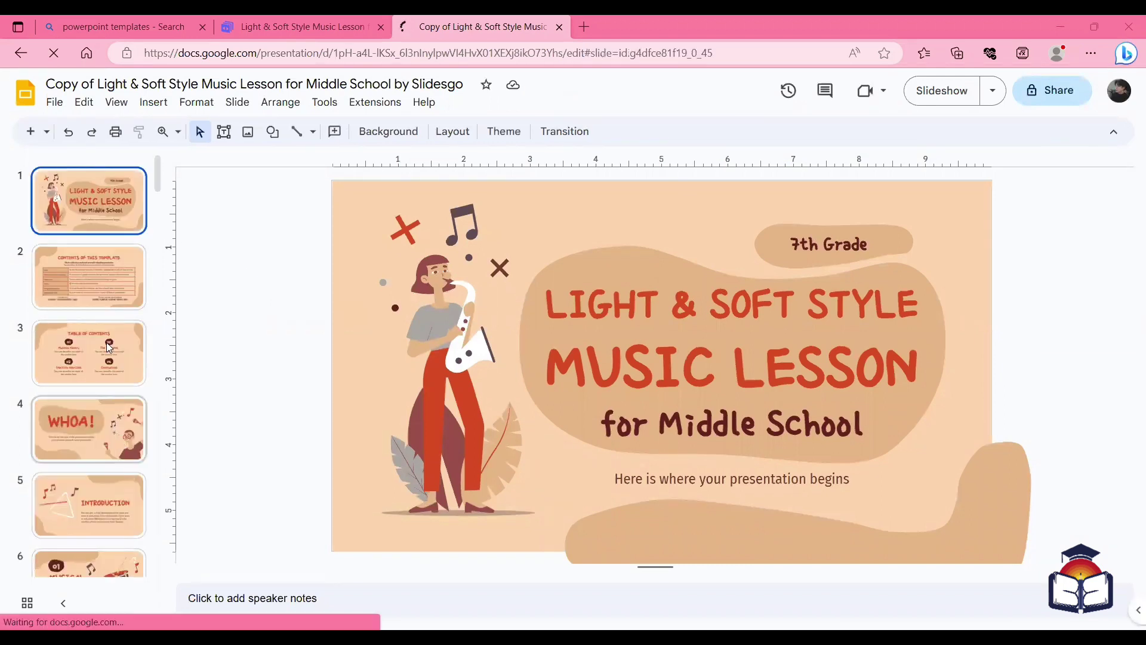
left_click(102, 292)
left_click(87, 213)
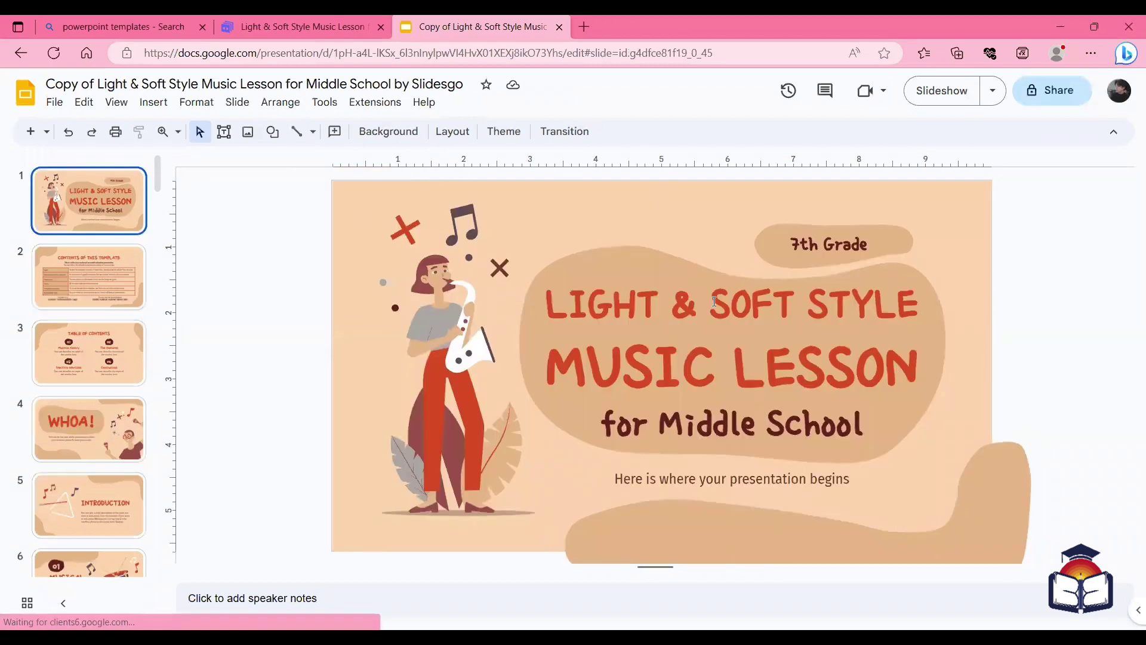
Replace LESSON in the cover title with 'jvojdf' and widen the title box.
double_click(757, 304)
left_click(461, 279)
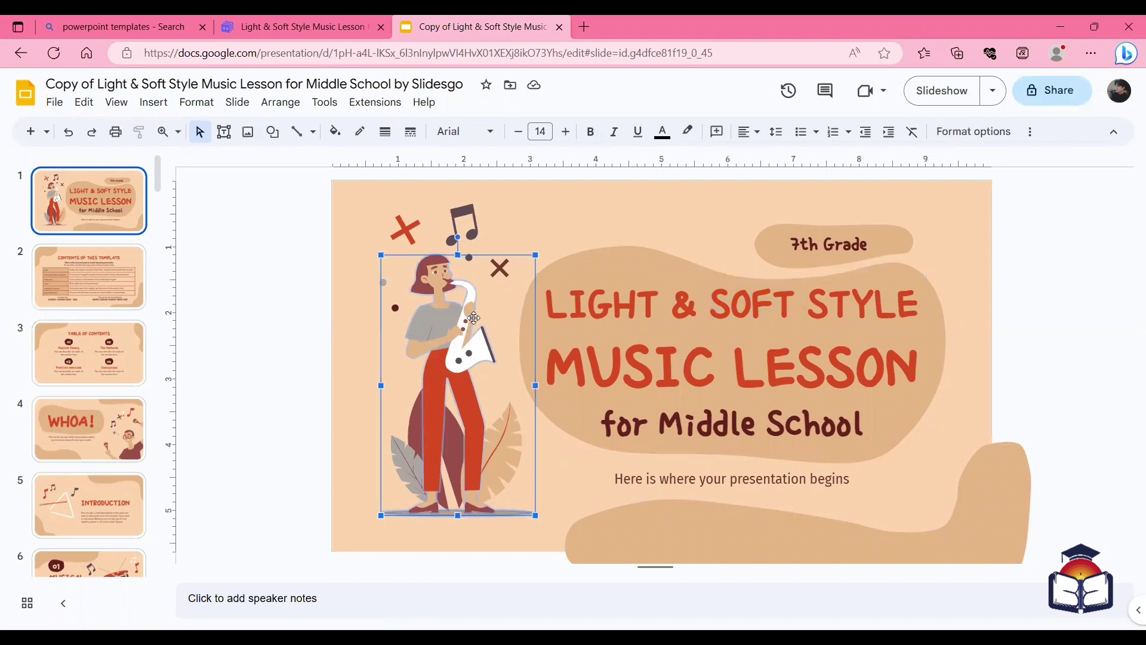
double_click(757, 341)
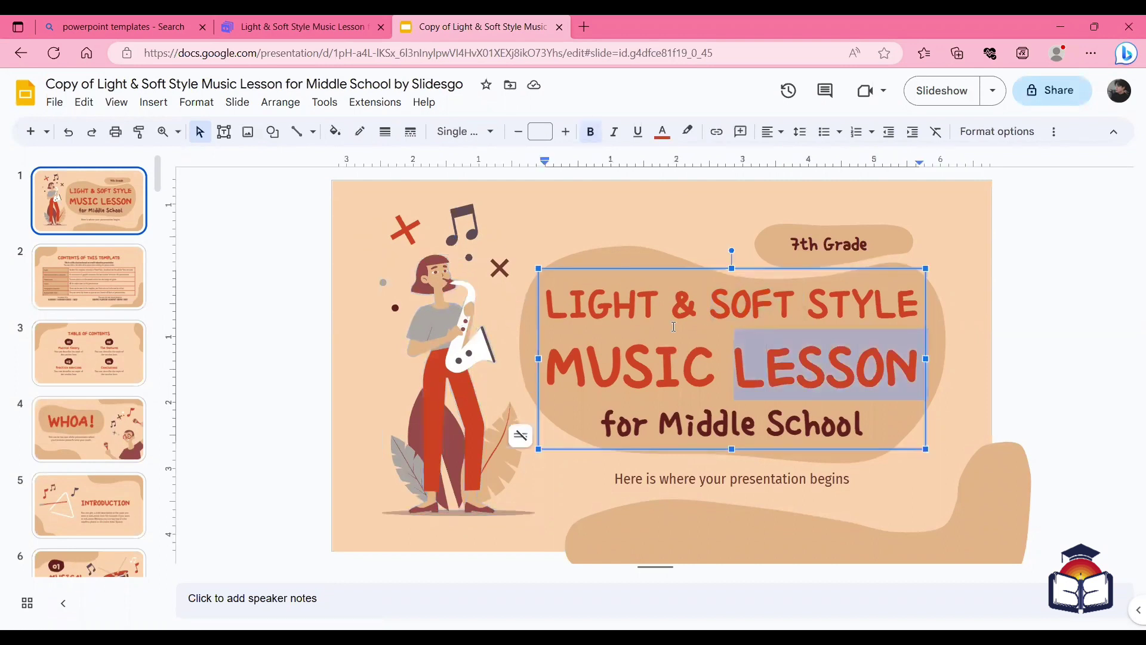
key("BackSpace")
type("jvojdffor Middle")
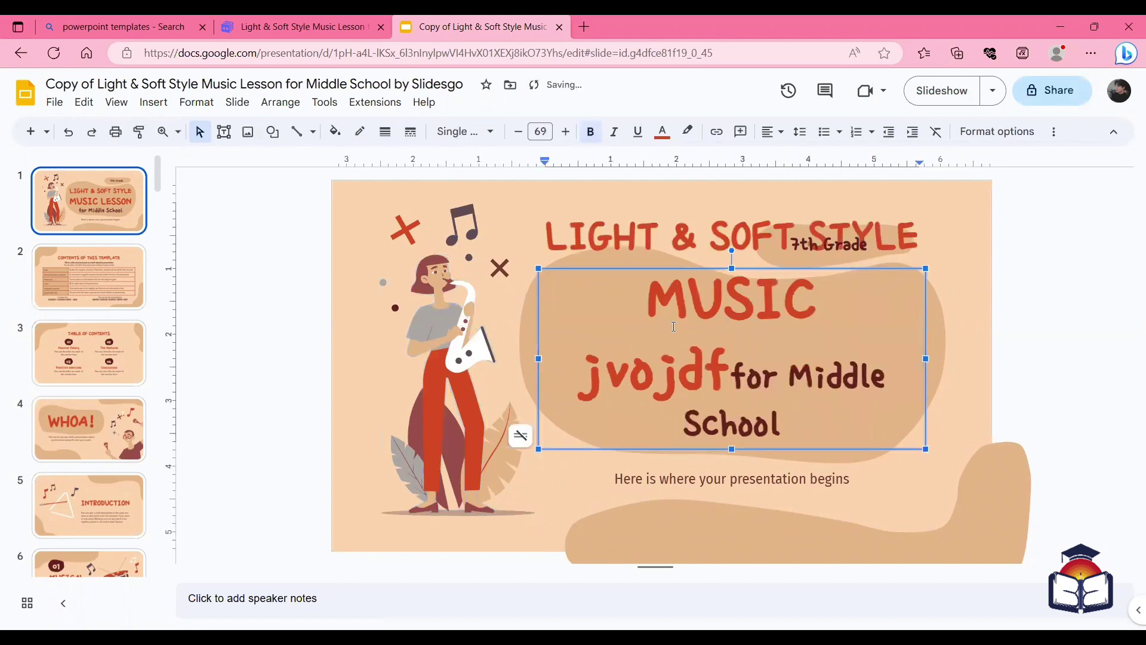
left_click(540, 359)
left_click_drag(500, 355, 499, 356)
left_click(279, 283)
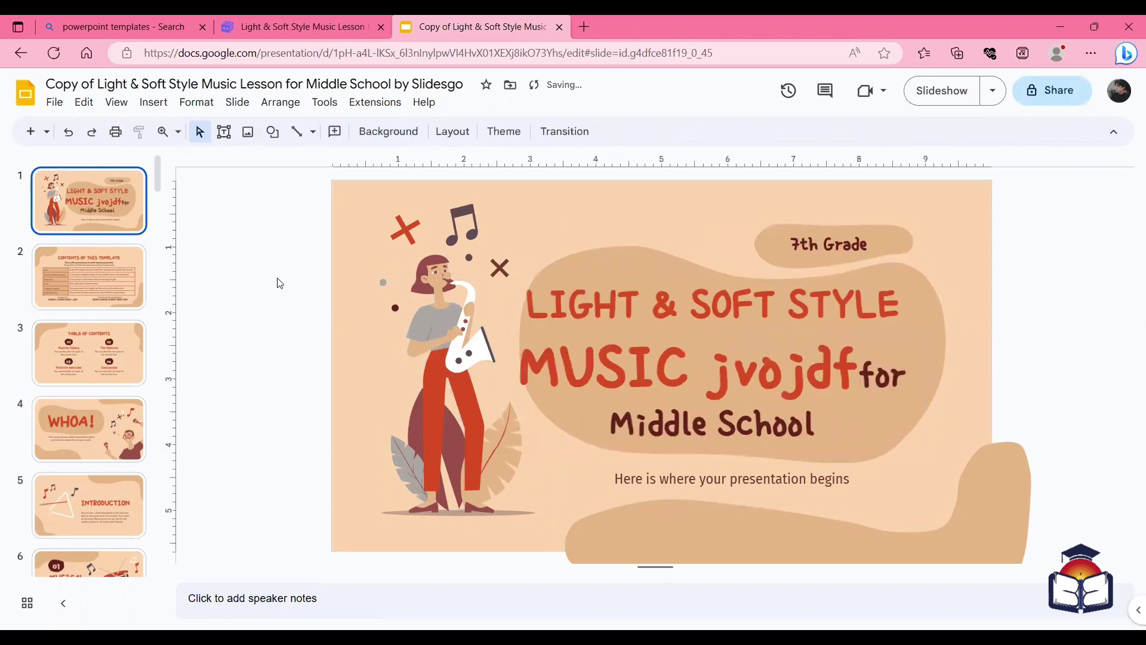
Browse the contents, WHOA!, Introduction, Musical Theory and Hit it, Maestro! slides, then close the copy.
left_click(102, 308)
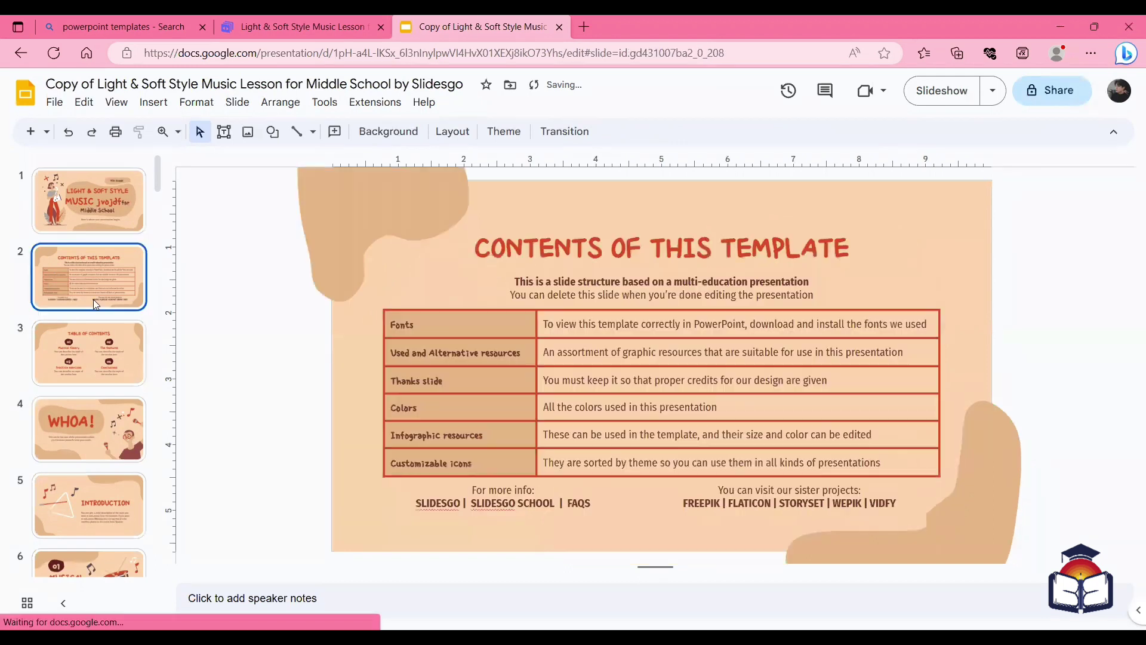
scroll(82, 371, "down", 1)
left_click(84, 376)
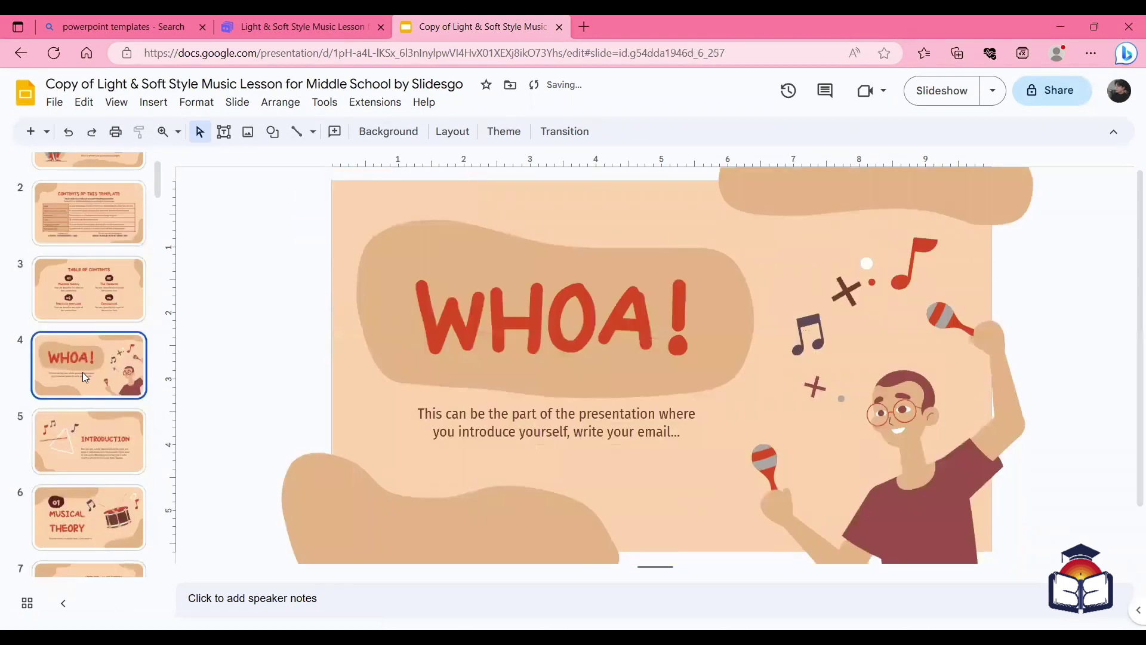
scroll(82, 371, "down", 1)
left_click(83, 372)
left_click(99, 446)
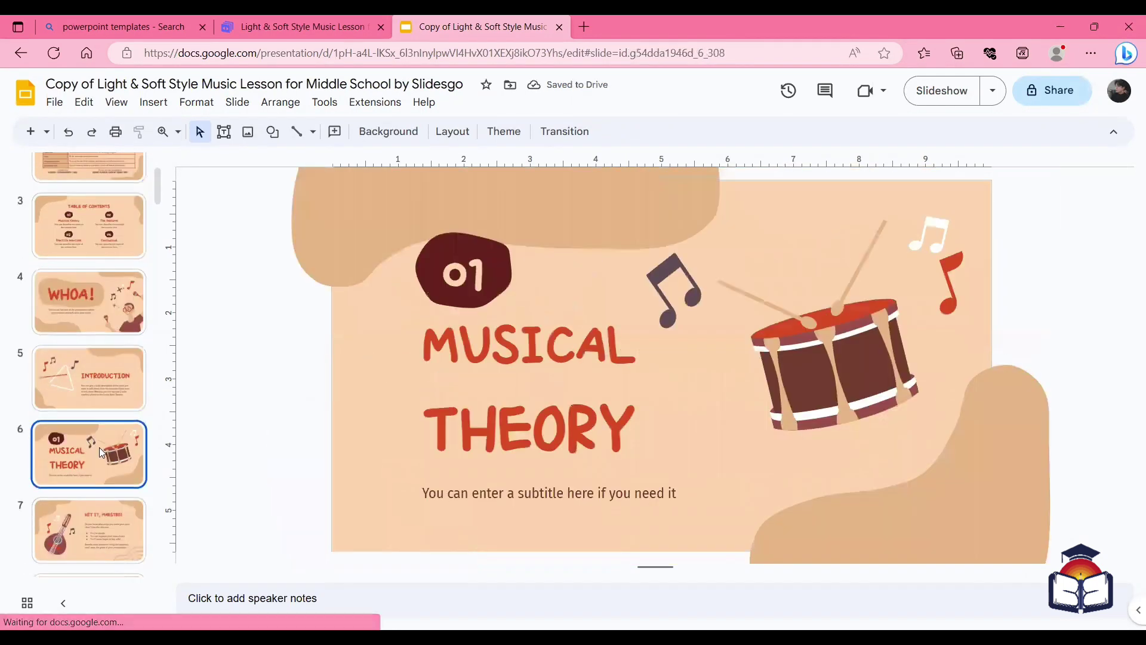
scroll(99, 447, "down", 1)
left_click(99, 447)
scroll(99, 447, "up", 1)
scroll(100, 442, "up", 2)
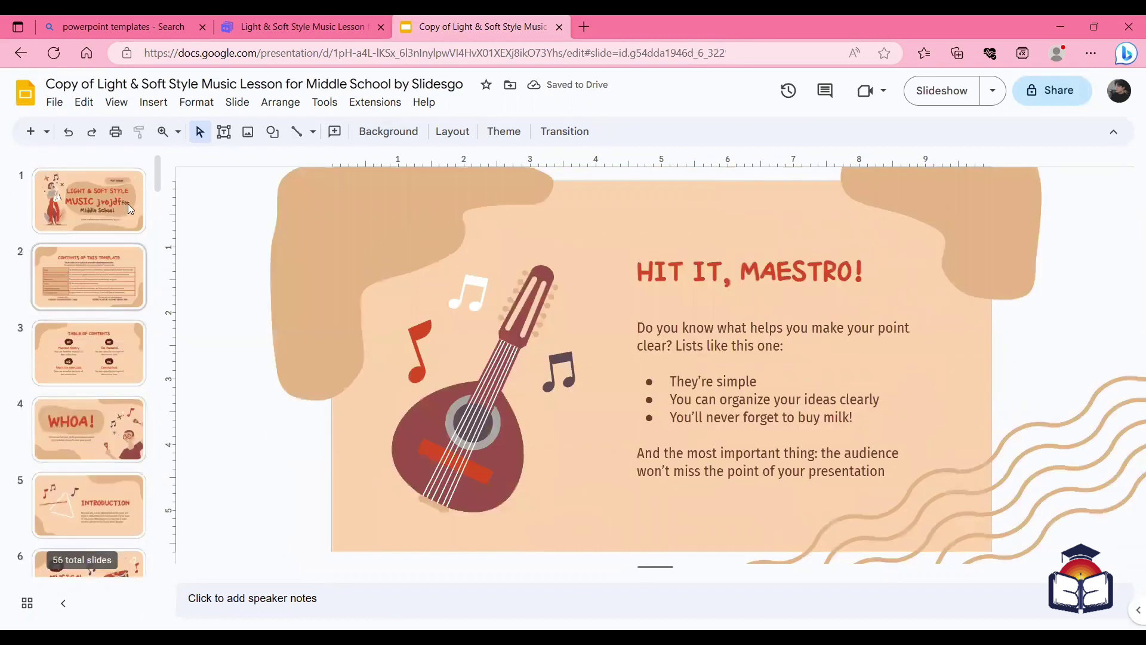
left_click(110, 188)
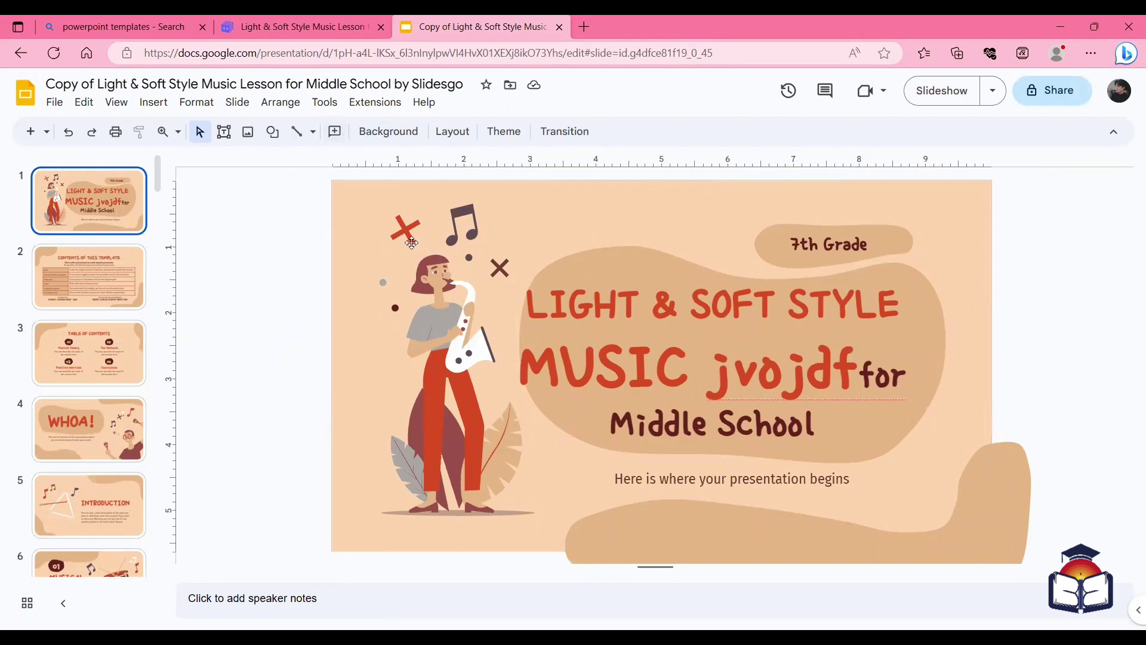
key("ctrl+w")
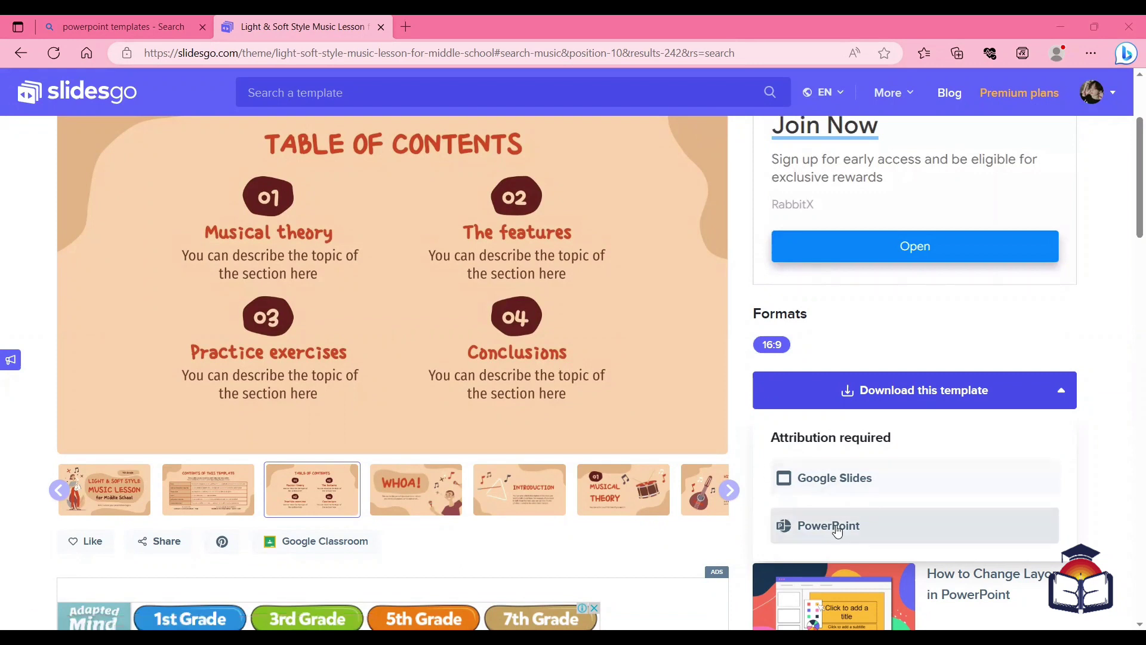
Download the Music Lesson template as PowerPoint and open the file from Edge's Downloads.
left_click(837, 530)
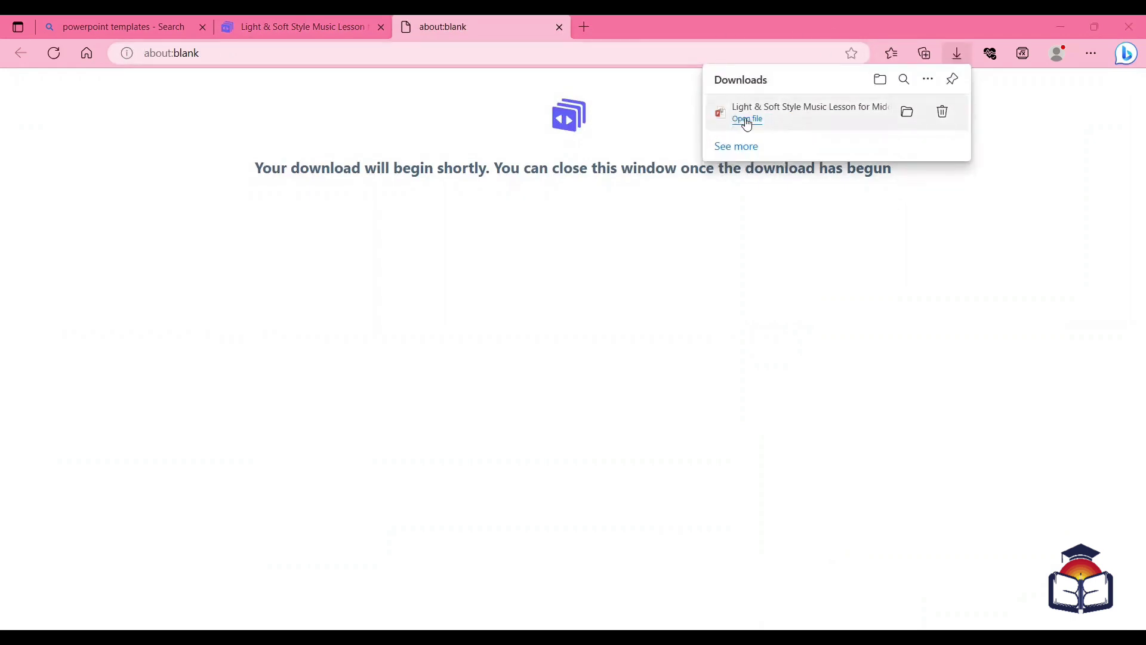
left_click(747, 119)
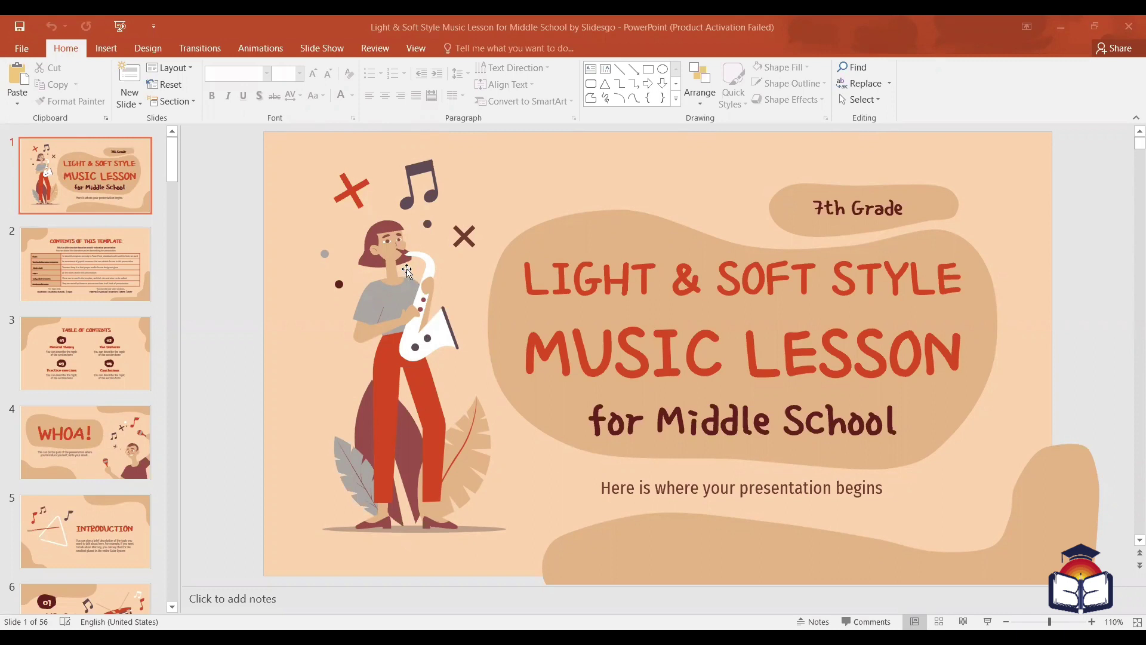
Select the whole girl-with-saxophone group on slide 1 and delete it.
left_click(385, 229)
left_click(384, 229)
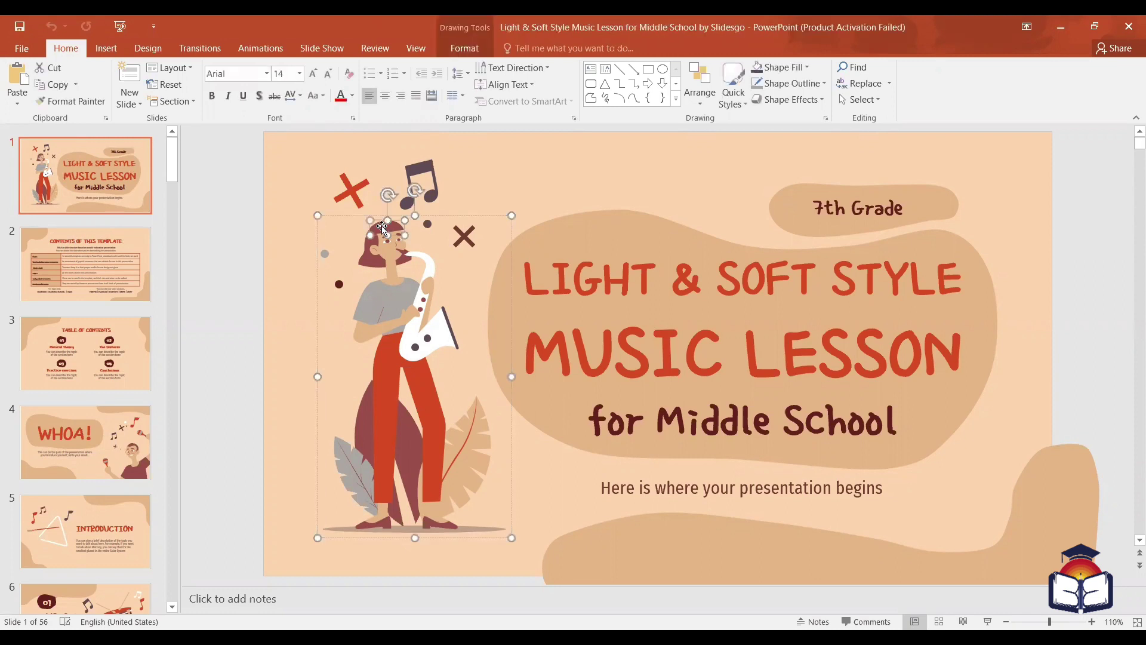
left_click(363, 275)
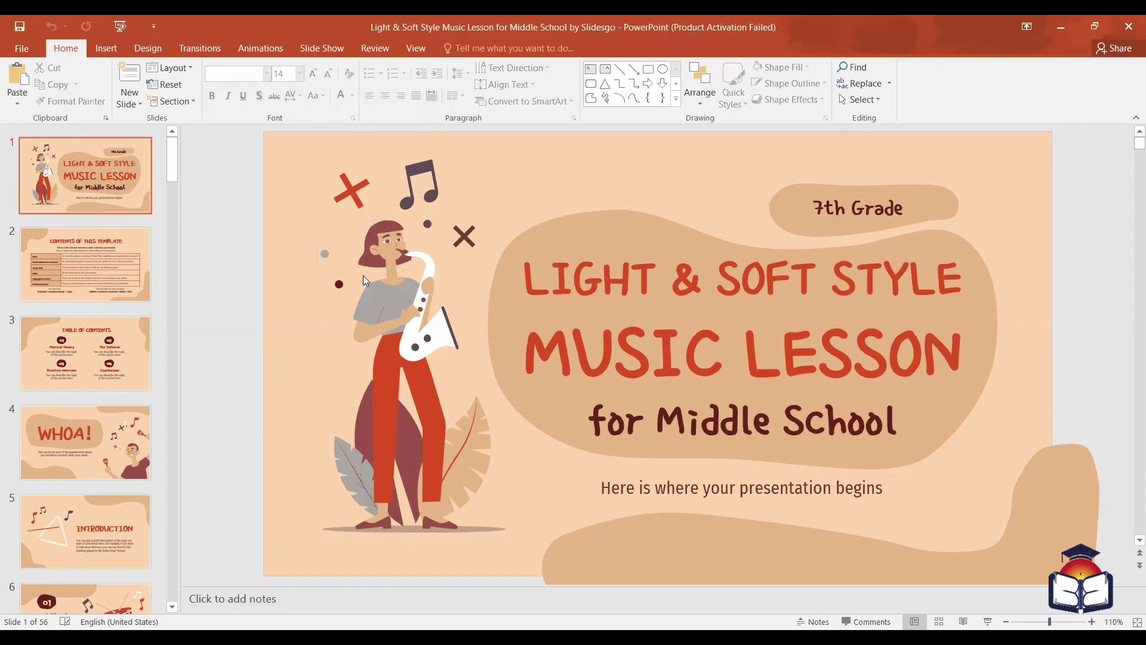
left_click(419, 285)
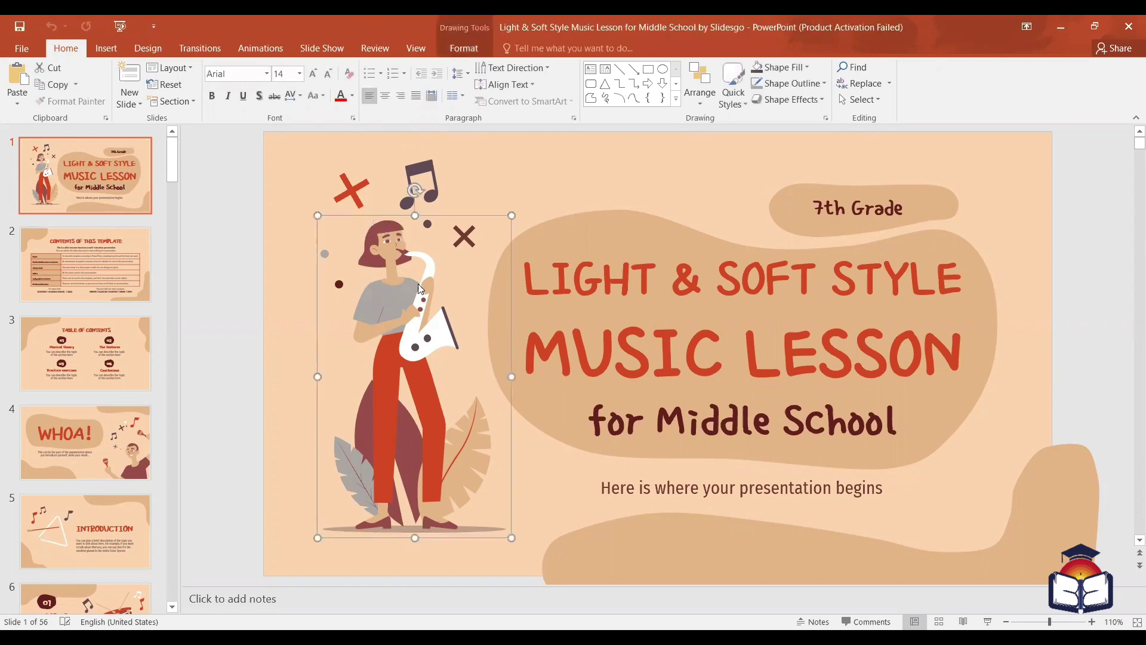
key("Delete")
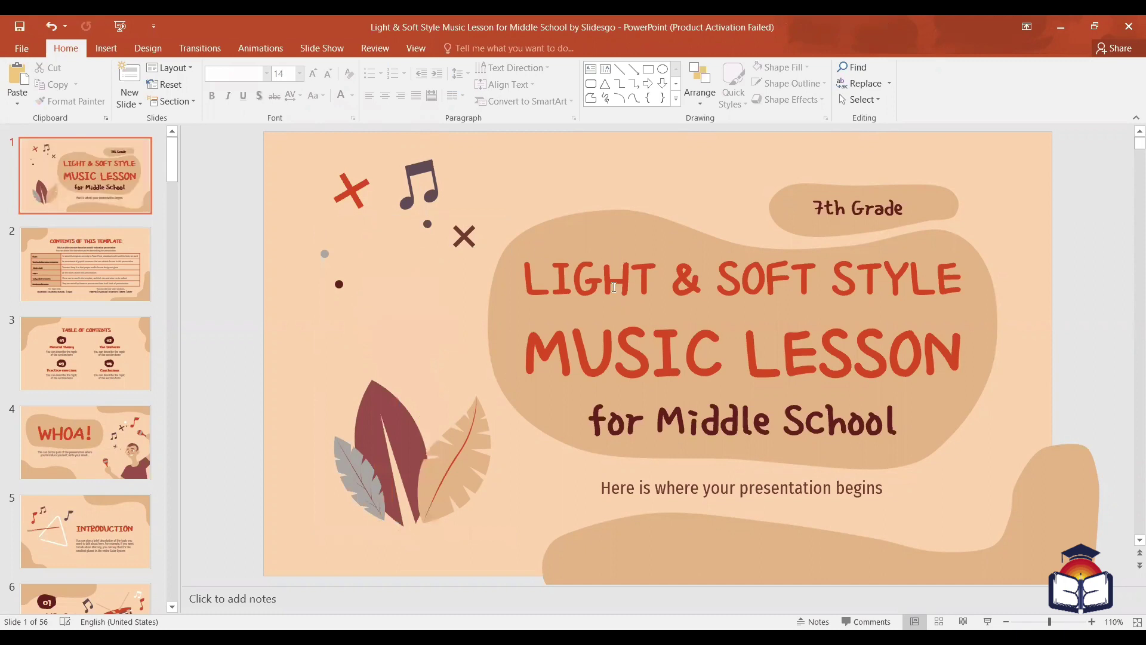
left_click(603, 285)
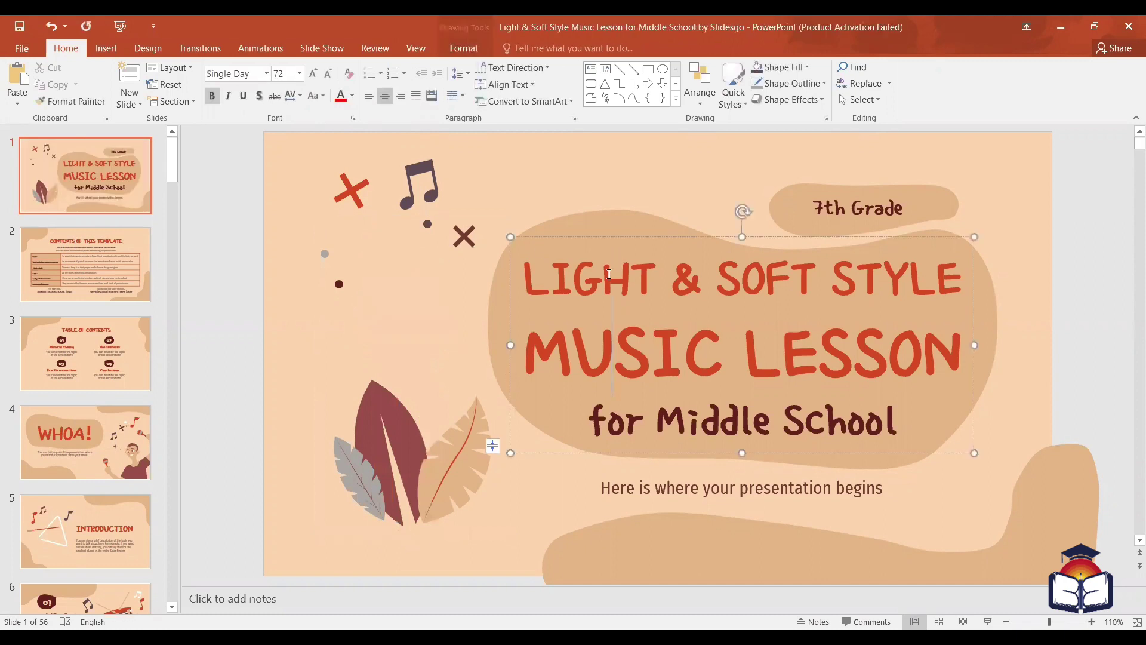
left_click(243, 249)
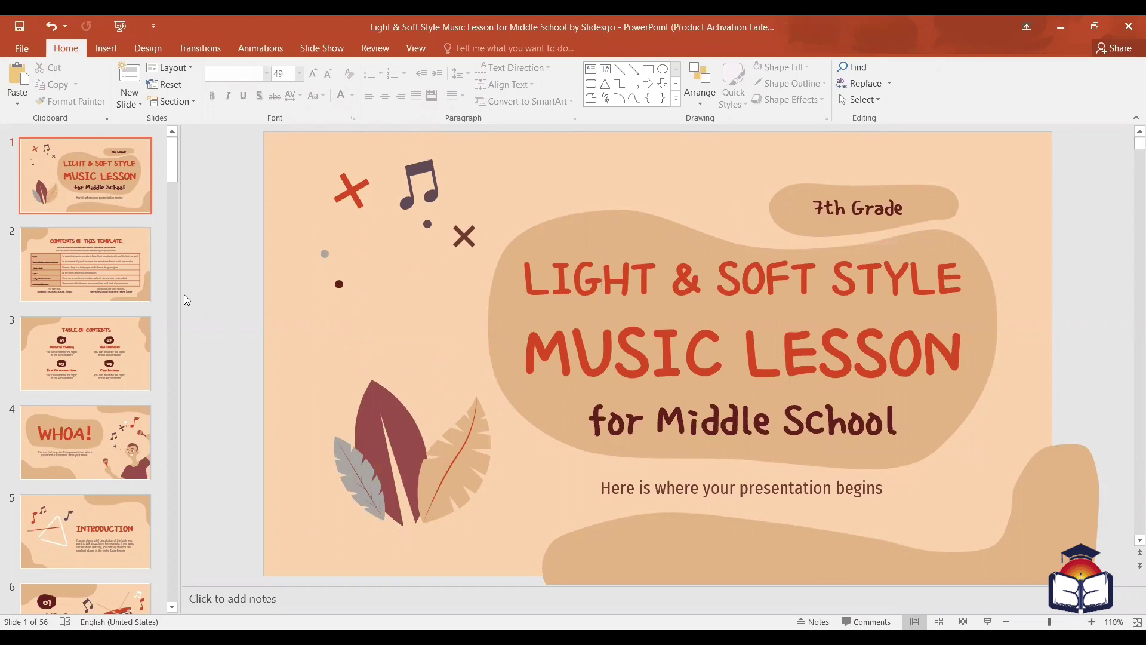
Scroll down the slide pane to slide 16 with the piano photo.
scroll(127, 311, "down", 2)
scroll(126, 334, "down", 2)
scroll(124, 341, "down", 2)
scroll(121, 339, "down", 1)
scroll(122, 339, "down", 2)
scroll(121, 338, "down", 2)
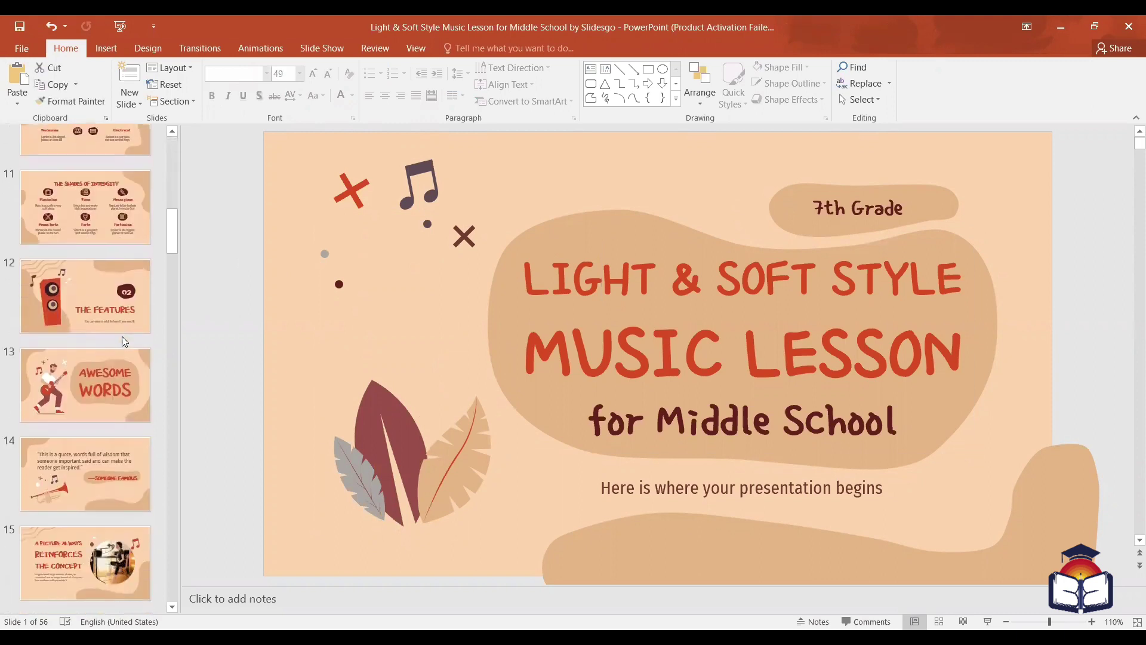
scroll(105, 295, "down", 2)
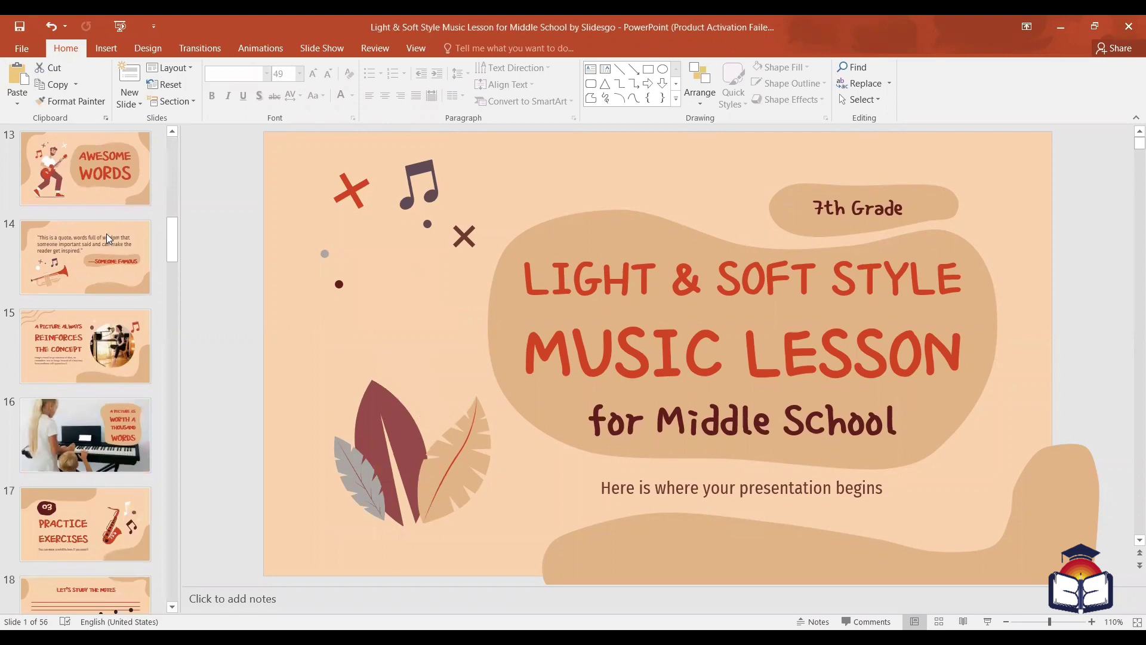
left_click(84, 414)
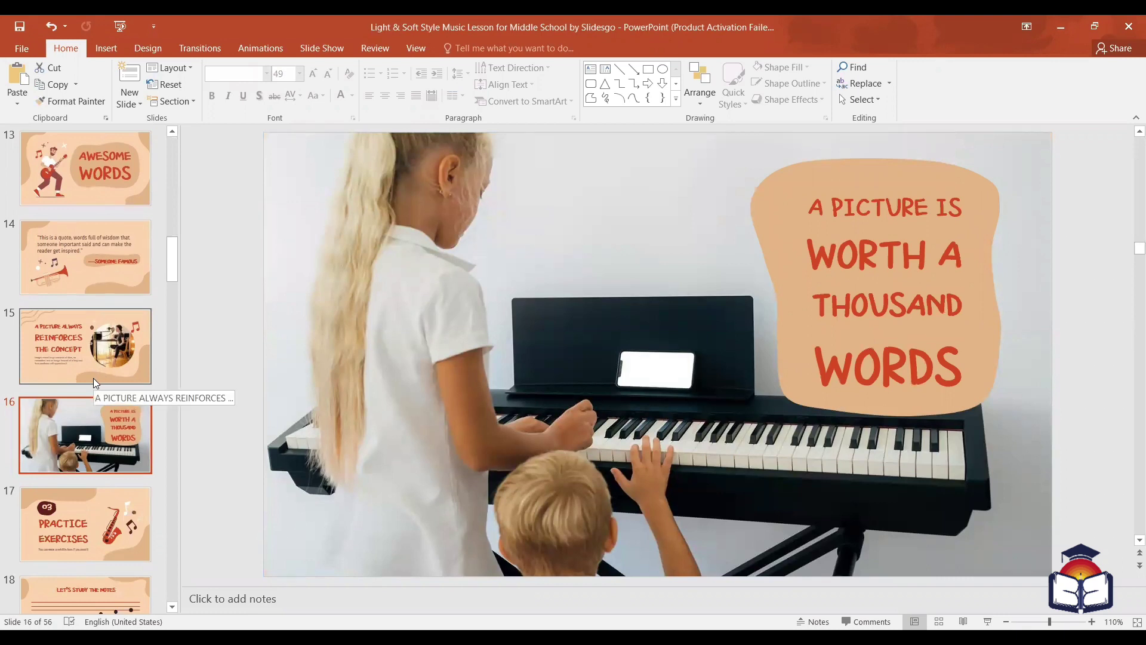
Delete both Instructions for use slides and the Fonts & colors used slide.
scroll(93, 377, "down", 2)
scroll(95, 382, "down", 3)
scroll(97, 381, "down", 2)
scroll(96, 377, "down", 2)
scroll(92, 374, "down", 3)
scroll(92, 375, "down", 3)
scroll(92, 374, "down", 2)
scroll(91, 374, "down", 3)
scroll(91, 375, "down", 3)
scroll(90, 373, "down", 2)
left_click(56, 345)
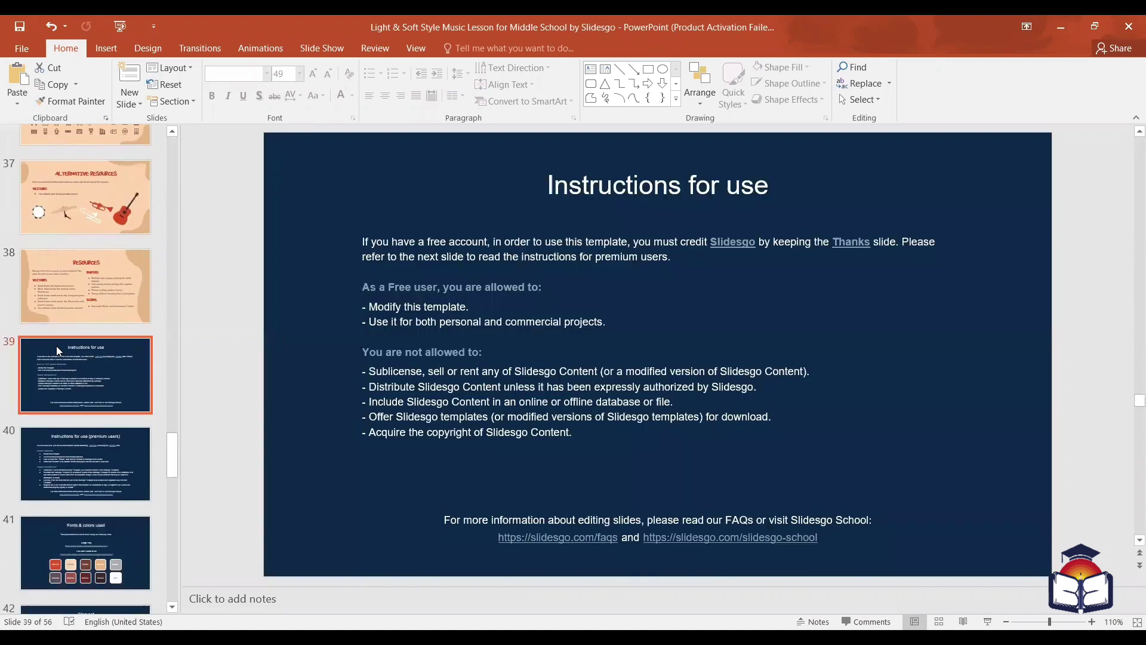
key("Delete")
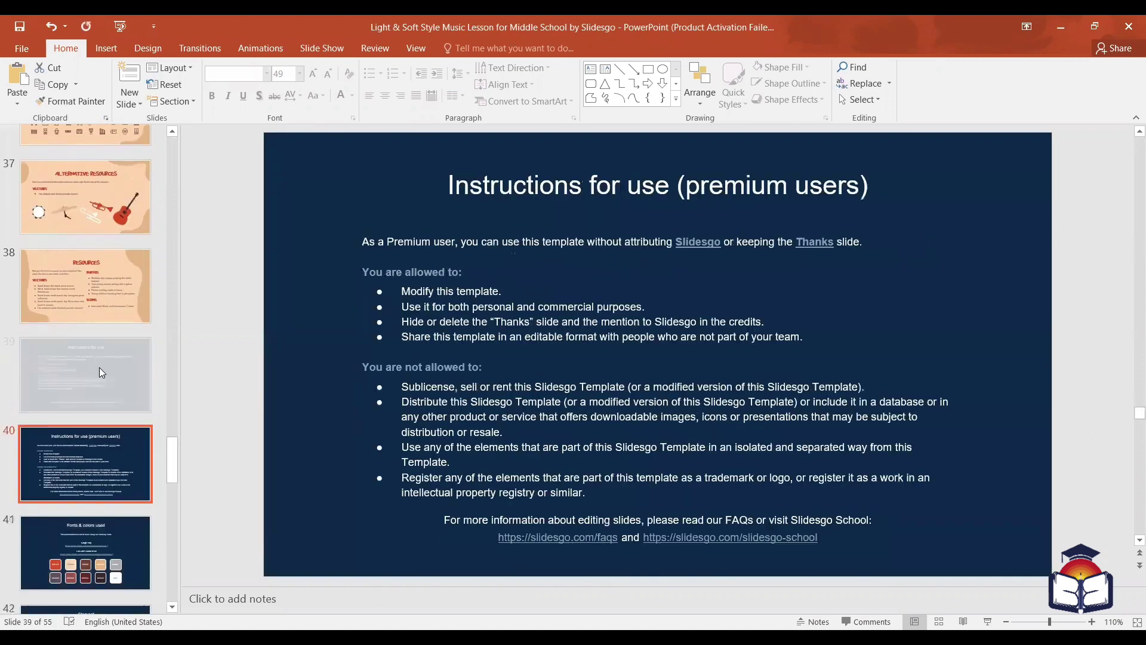
key("Delete")
key("Delete")
key("Delete")
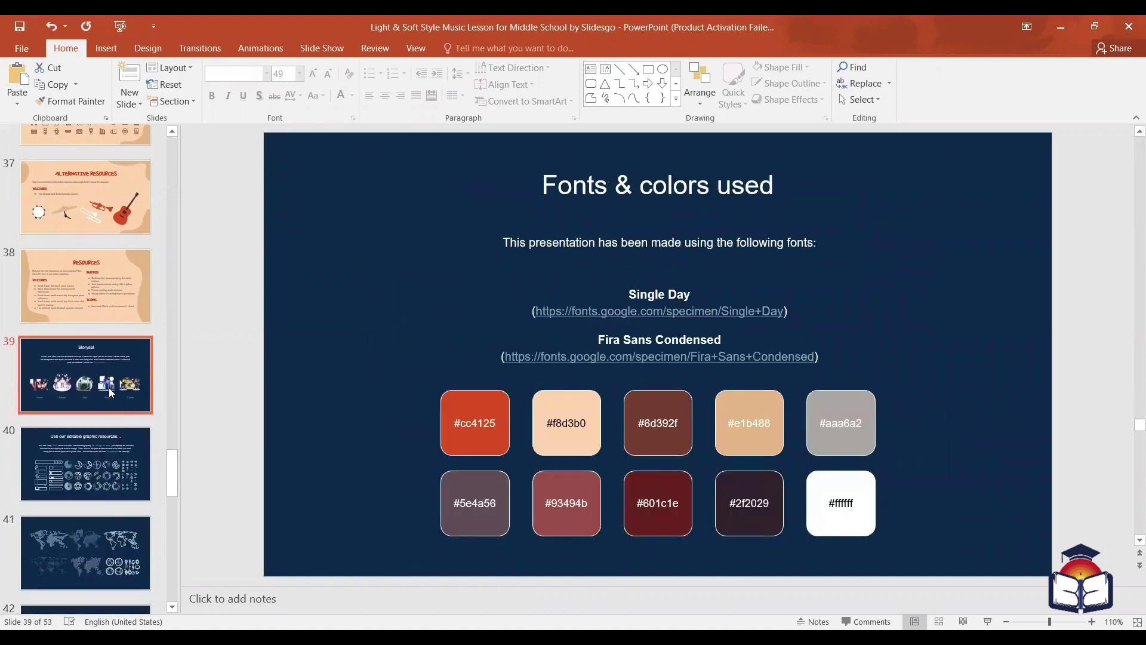
key("Delete")
key("Delete")
key("Delete")
key("Delete")
key("Delete")
key("Delete")
key("Delete")
key("Delete")
key("Delete")
Scroll the thumbnail pane back to the top and select the title slide, slide 1.
scroll(75, 321, "up", 5)
scroll(75, 317, "up", 5)
scroll(76, 317, "up", 5)
scroll(76, 317, "up", 5)
scroll(63, 304, "up", 5)
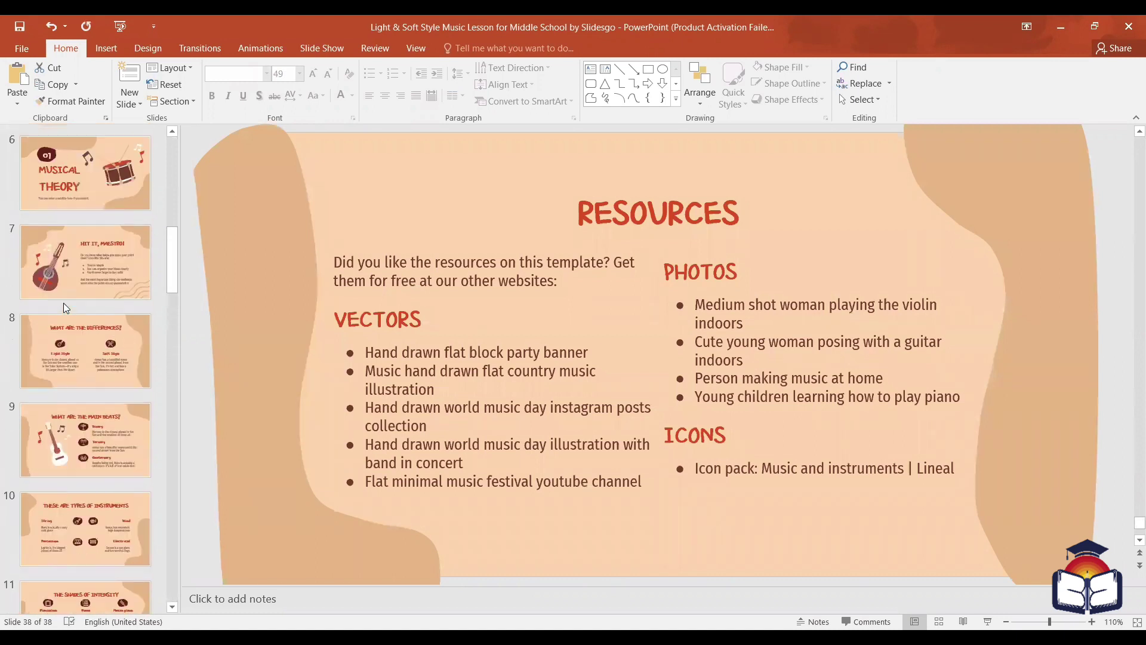
scroll(63, 304, "up", 5)
scroll(64, 304, "up", 1)
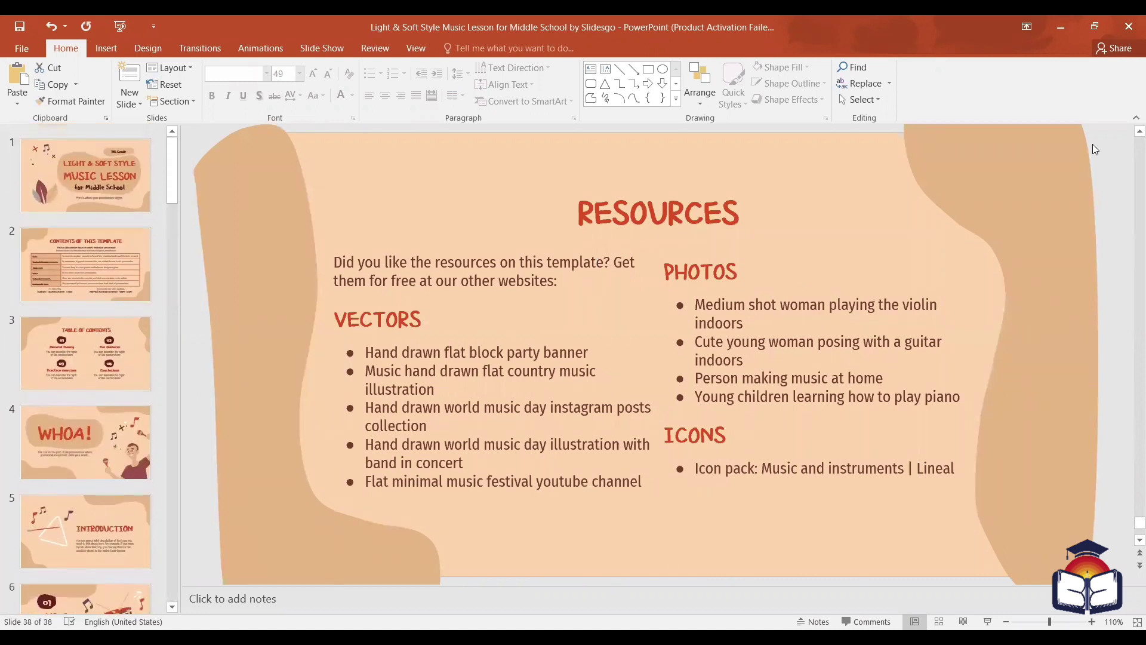
left_click(123, 174)
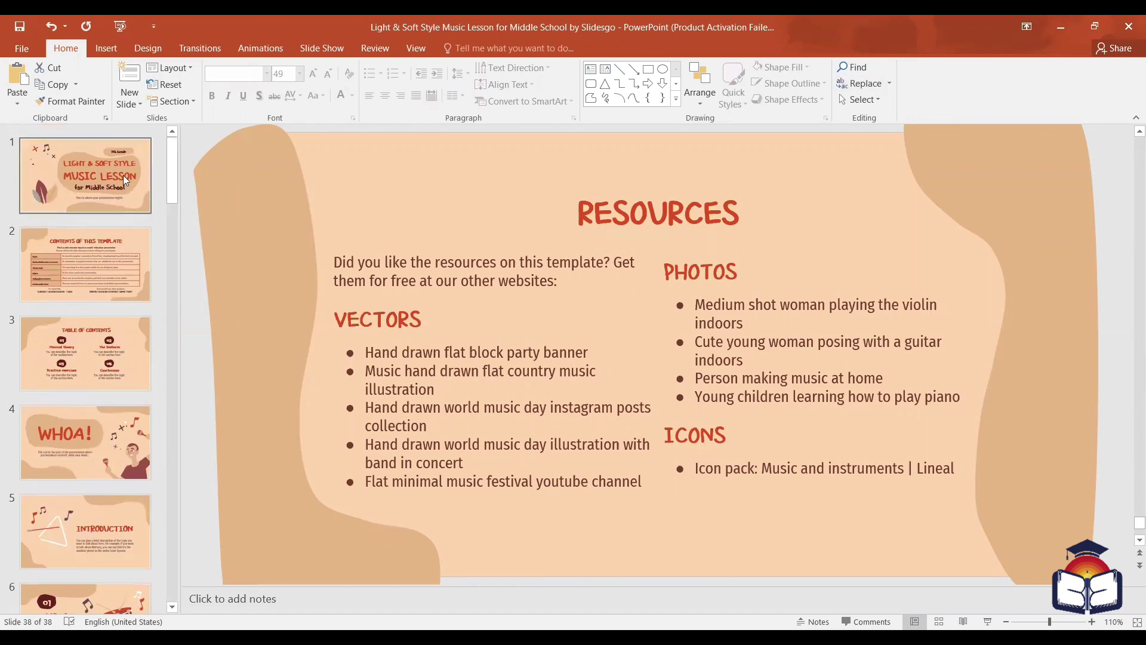